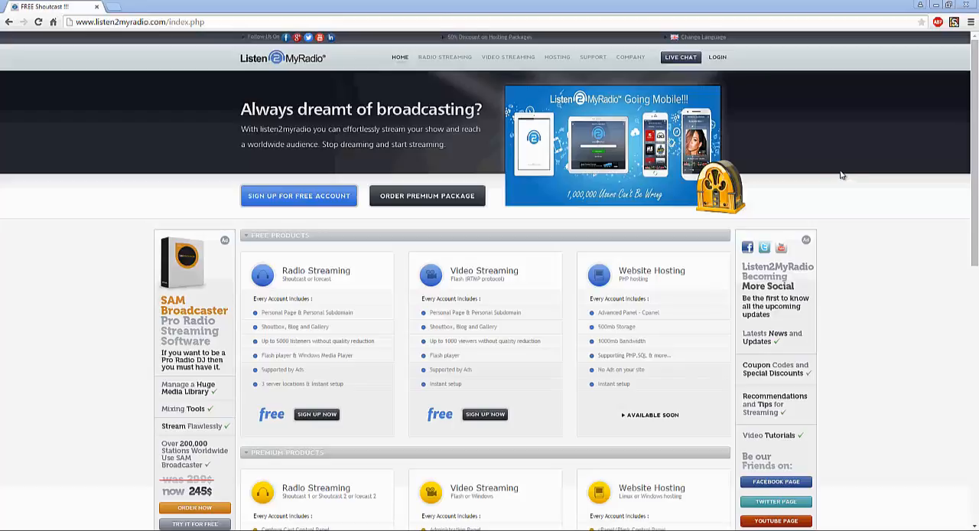
# - Log in to the free Listen2MyRadio account with the account e-mail and password
pyautogui.moveTo(719, 58)
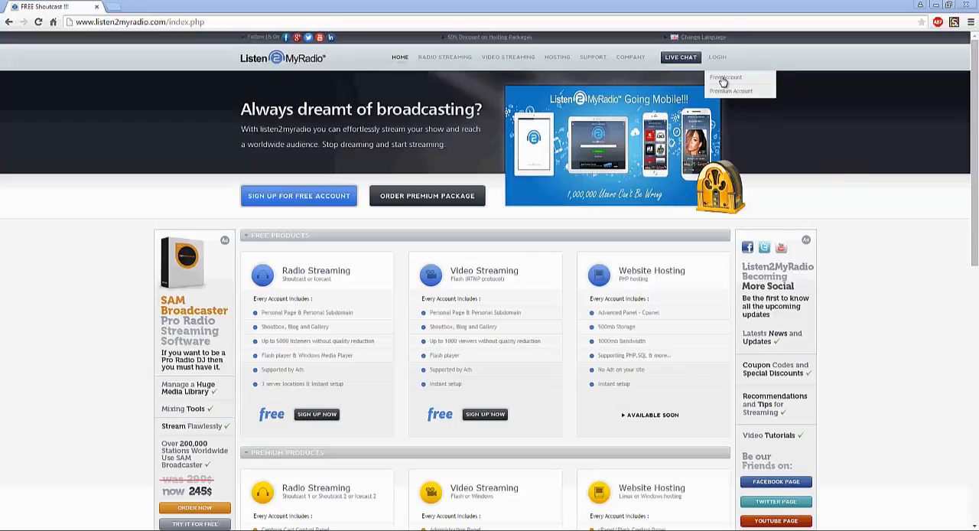
pyautogui.click(725, 78)
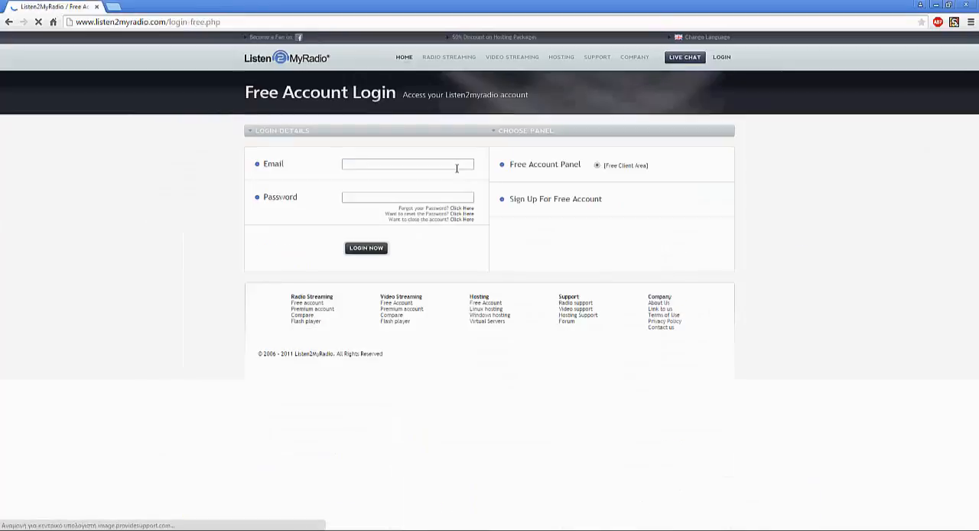
pyautogui.click(457, 165)
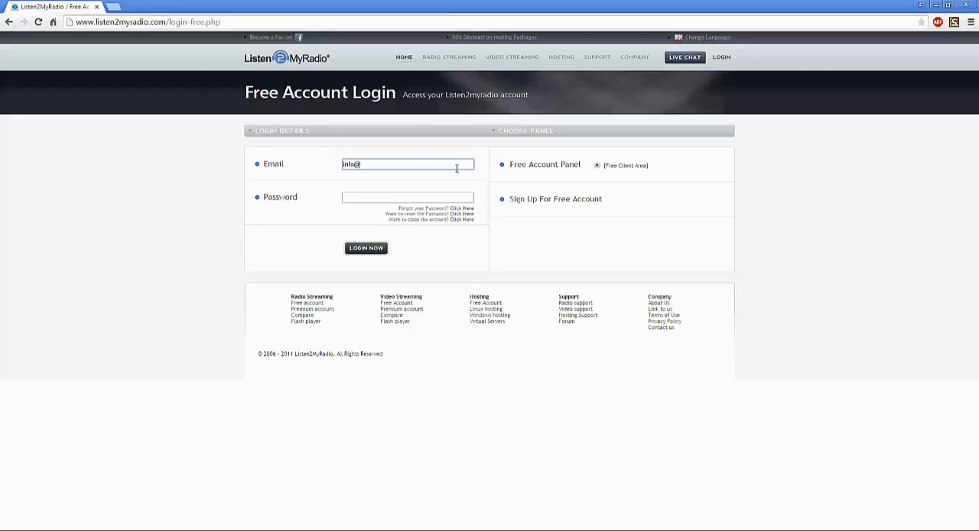
pyautogui.press('Tab')
pyautogui.write('••••')
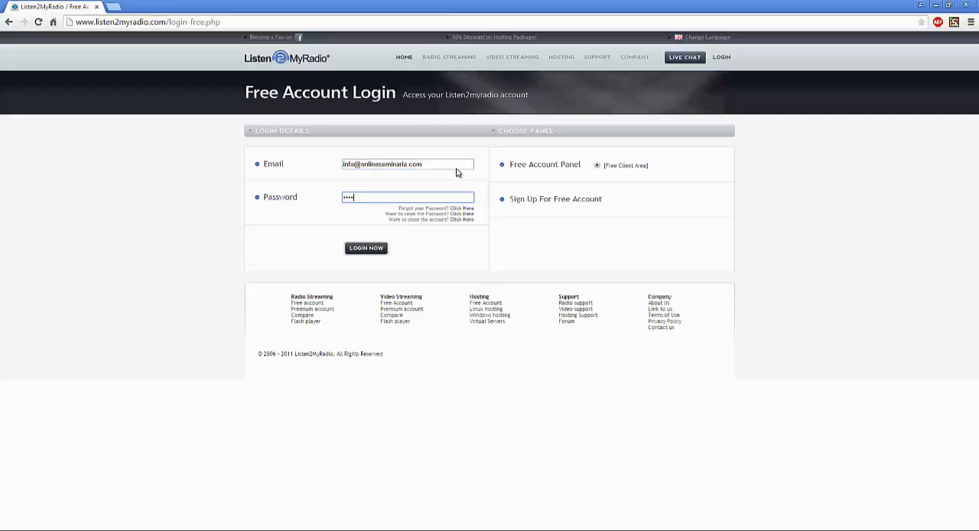
pyautogui.write('••••')
pyautogui.press('Return')
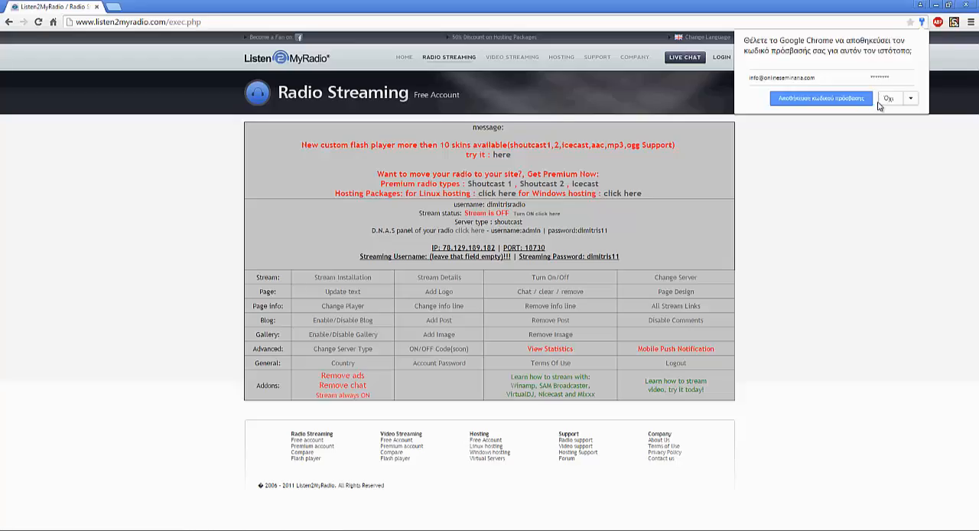
# - Turn the radio stream on and reload the page to check the stream status
pyautogui.click(501, 210)
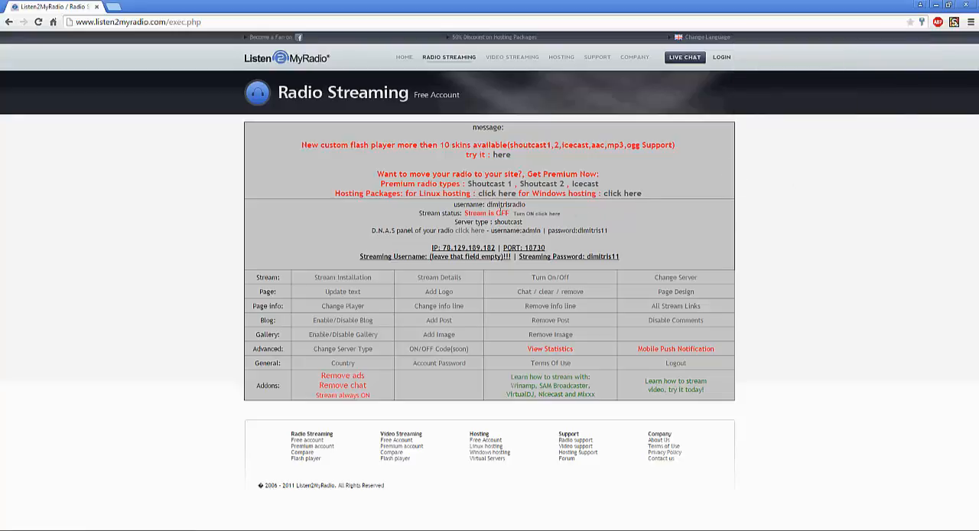
pyautogui.click(547, 216)
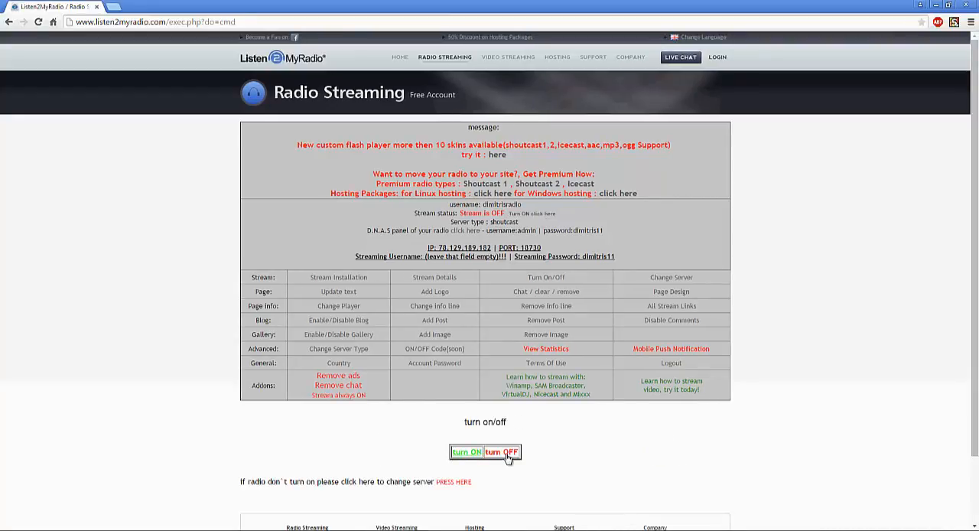
pyautogui.click(464, 454)
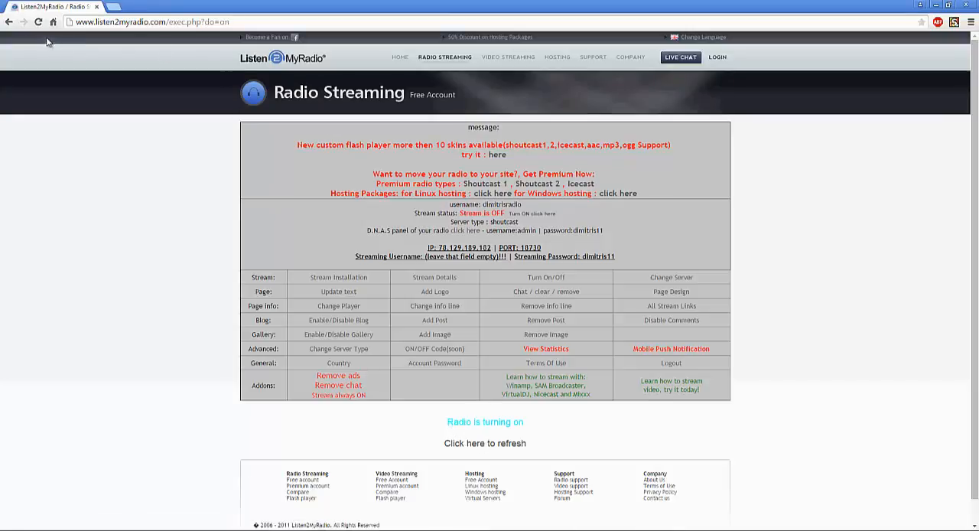
pyautogui.click(39, 23)
pyautogui.moveTo(489, 214); pyautogui.dragTo(543, 217)
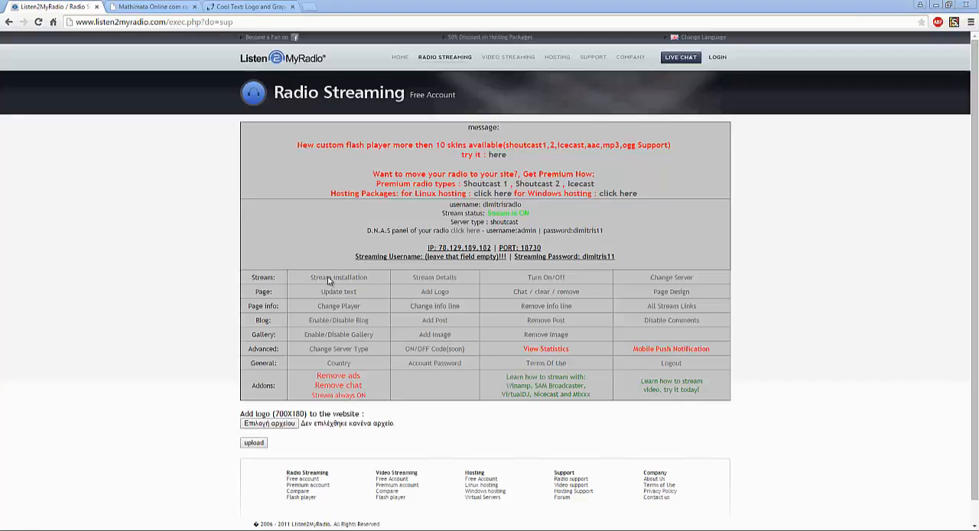
# - Review the Stream Installation form down to the radio URL field, and return to the account panel without installing
pyautogui.click(365, 282)
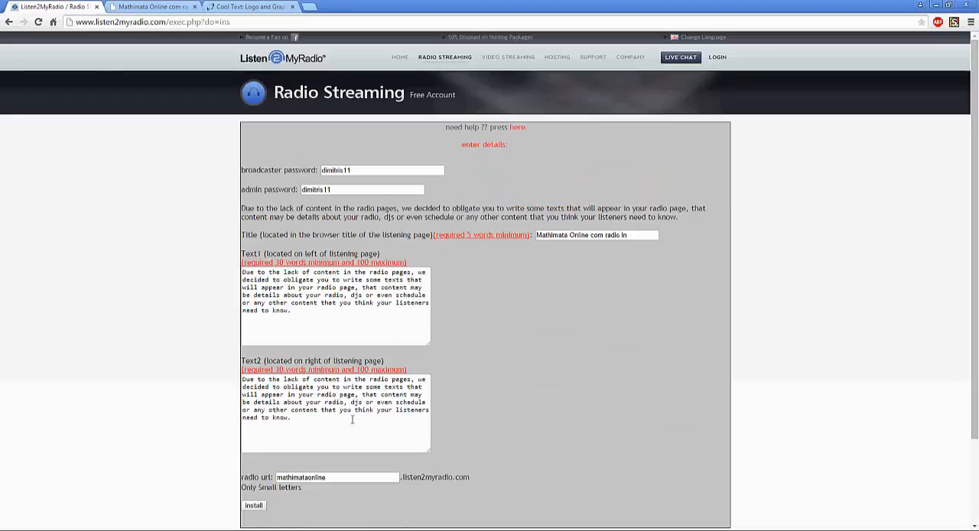
pyautogui.scroll(-1, 352, 420)
pyautogui.click(375, 424)
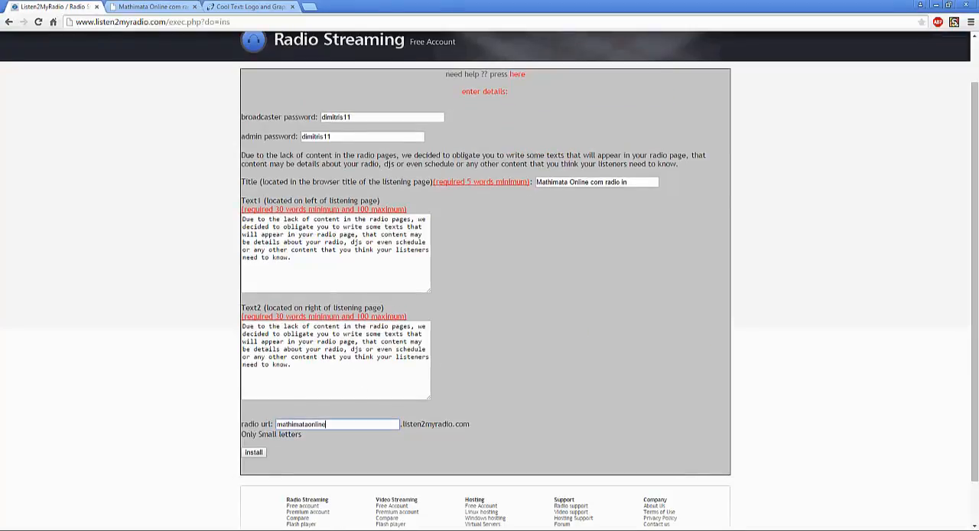
pyautogui.scroll(1, 5, 23)
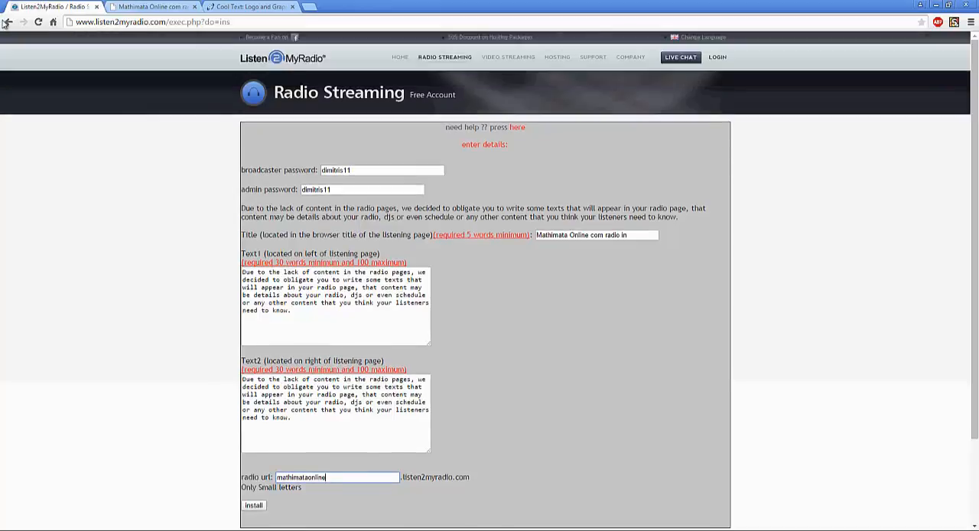
pyautogui.click(6, 22)
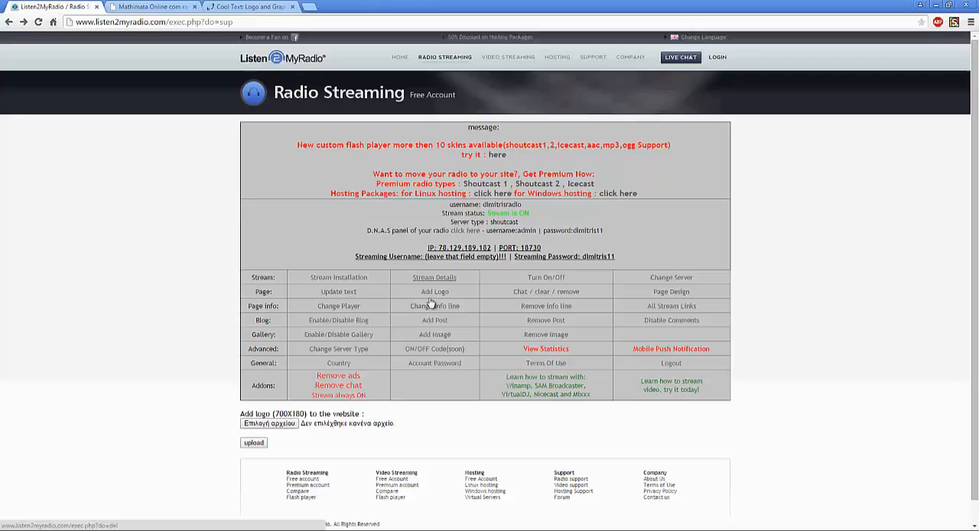
# - Open the Stream Details and review the username, e-mail and stream status
pyautogui.click(435, 279)
pyautogui.scroll(-3, 309, 296)
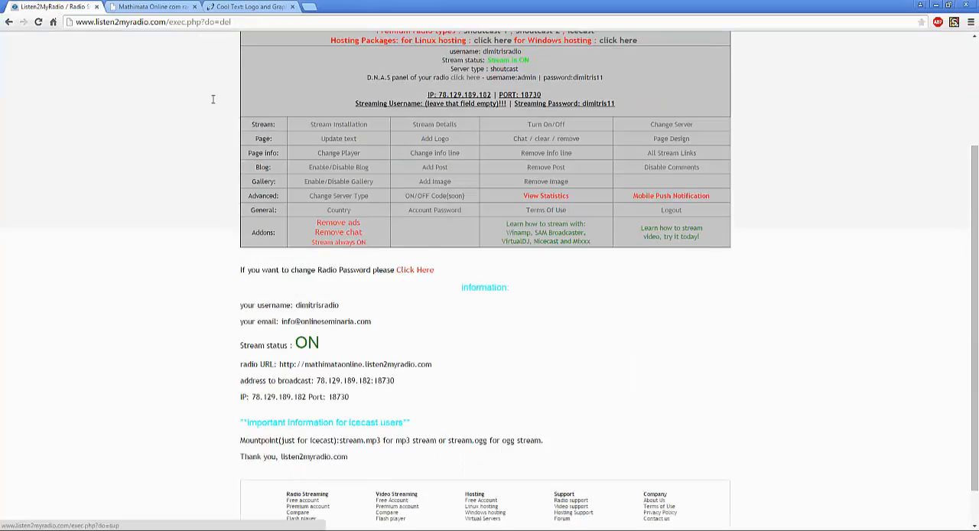
pyautogui.scroll(-2, 214, 98)
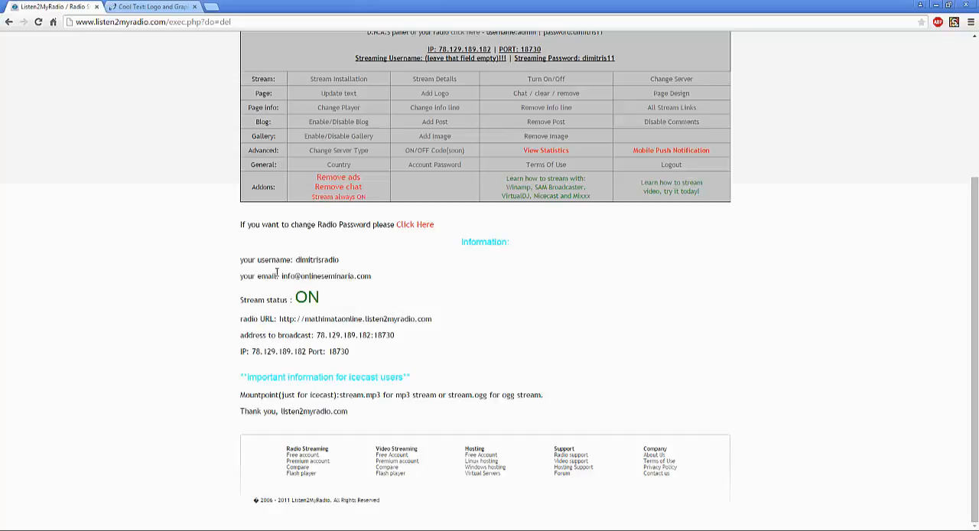
pyautogui.moveTo(311, 260); pyautogui.dragTo(295, 261)
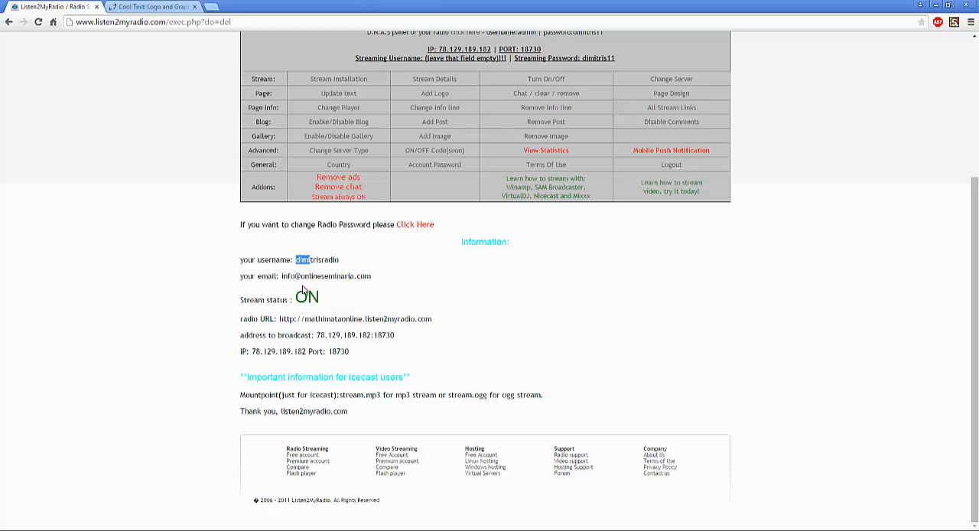
pyautogui.click(424, 286)
pyautogui.tripleClick(375, 280)
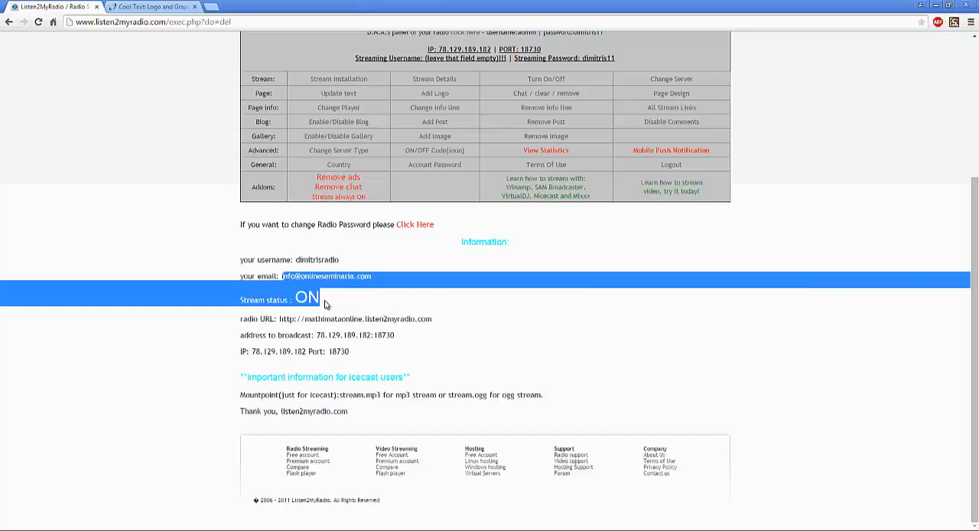
pyautogui.click(325, 302)
pyautogui.doubleClick(339, 301)
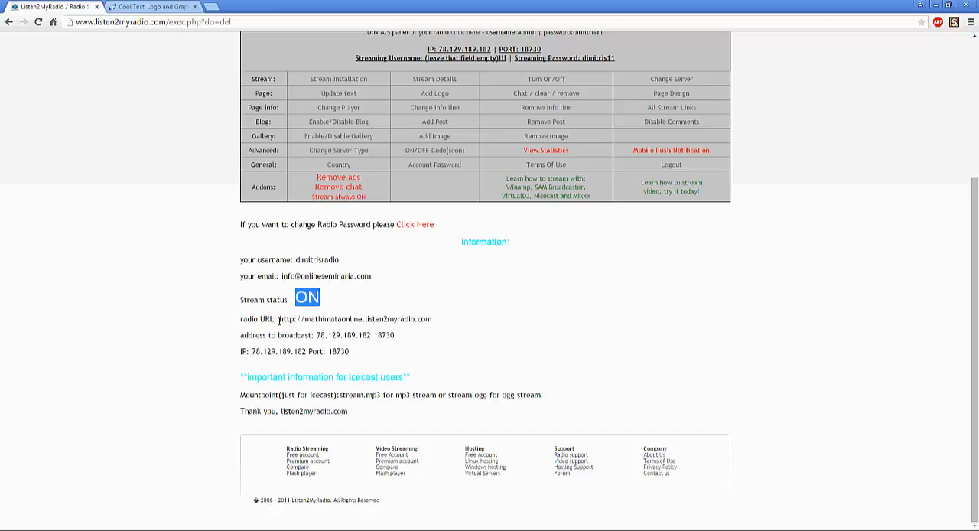
# - Select the full radio URL in the stream details and open that address in a new tab
pyautogui.click(279, 322)
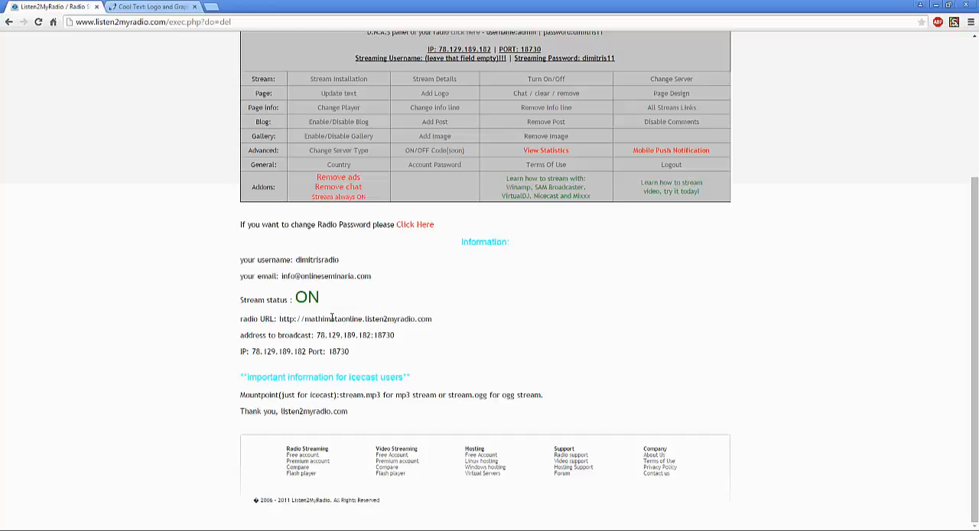
pyautogui.keyDown('shift'); pyautogui.click(423, 322); pyautogui.keyUp('shift')
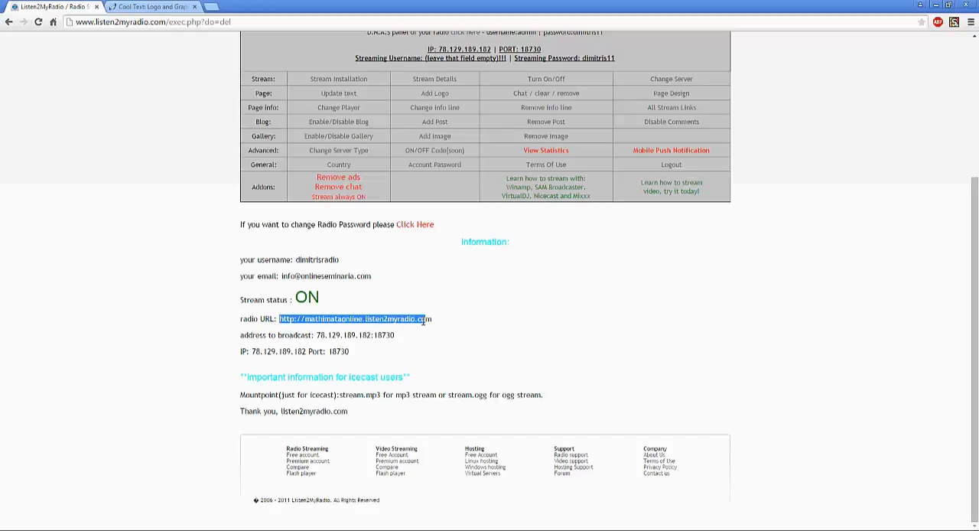
pyautogui.moveTo(424, 321); pyautogui.dragTo(432, 320)
pyautogui.rightClick(431, 341)
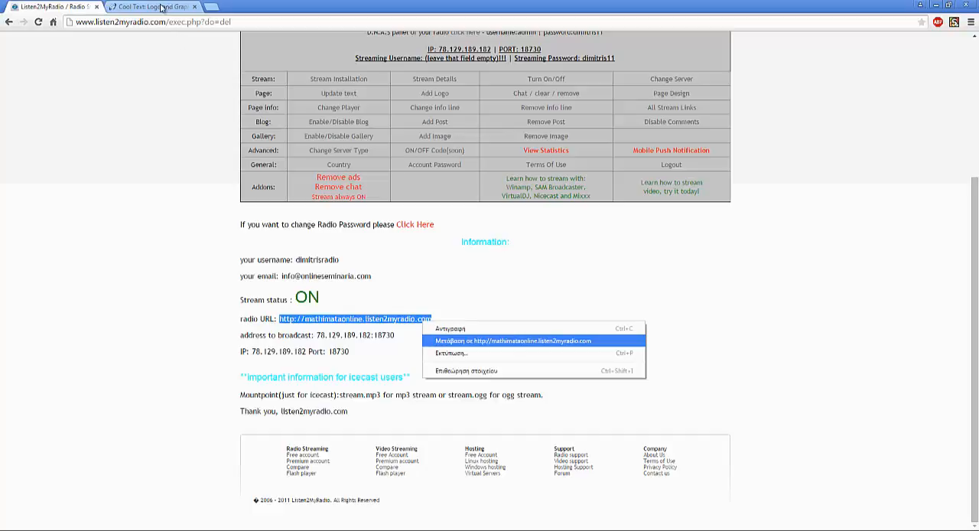
pyautogui.press('Return')
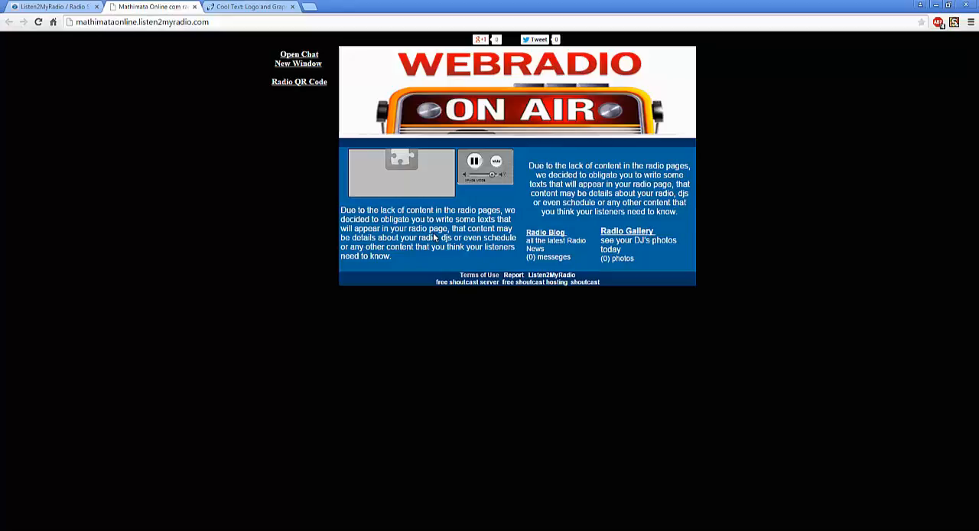
# - Examine the two text blocks on the public radio page and view its chat in a separate window
pyautogui.moveTo(530, 203); pyautogui.dragTo(692, 166)
pyautogui.moveTo(390, 229); pyautogui.dragTo(438, 237)
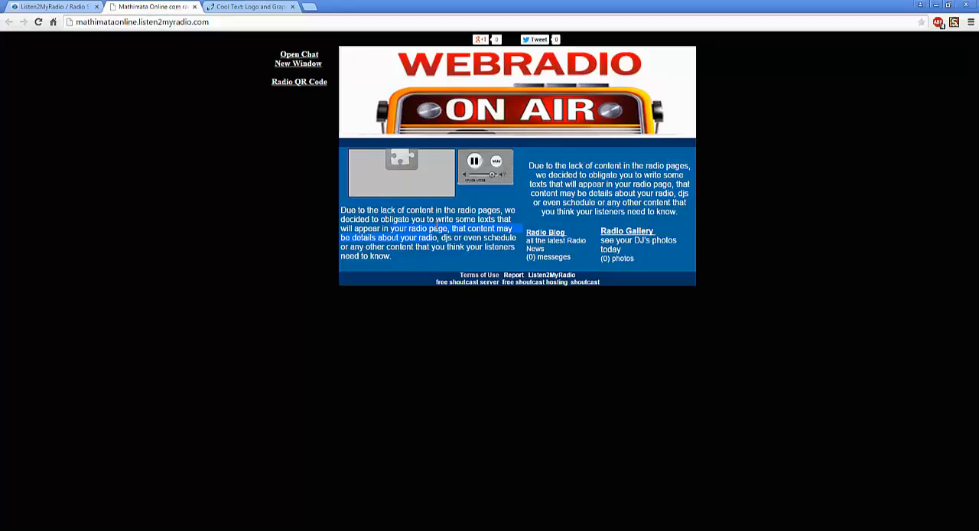
pyautogui.moveTo(675, 193); pyautogui.dragTo(641, 175)
pyautogui.click(315, 56)
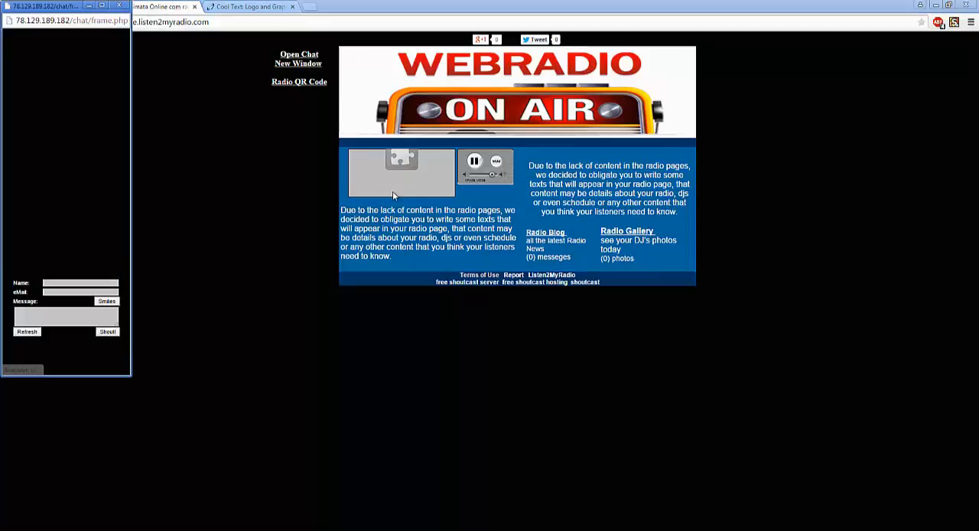
pyautogui.click(240, 133)
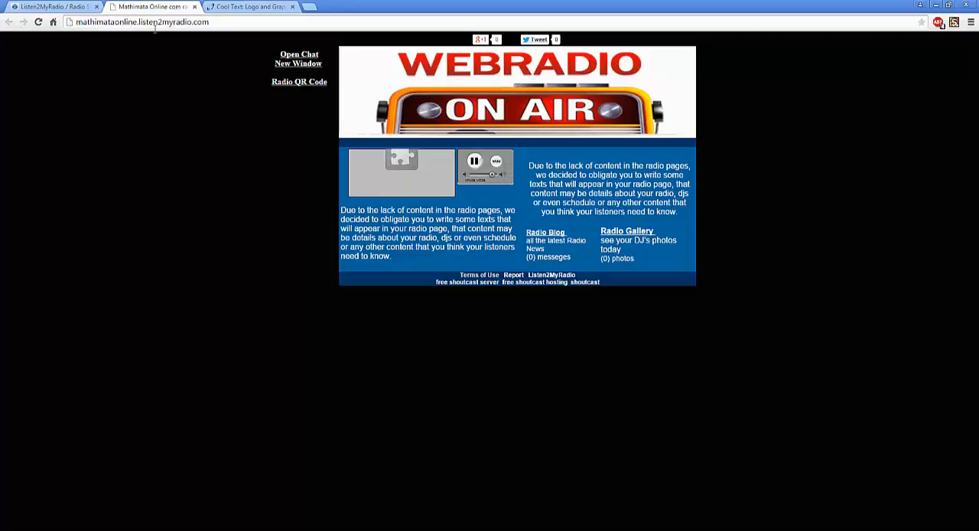
# - Examine the custom subdomain and the listen2myradio domain in the radio page's address
pyautogui.doubleClick(123, 22)
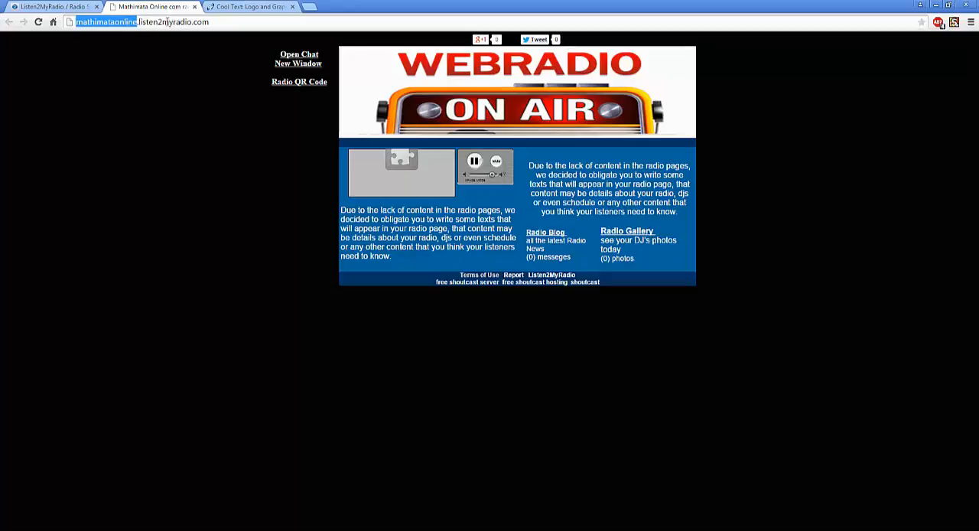
pyautogui.click(169, 23)
pyautogui.moveTo(139, 22); pyautogui.dragTo(182, 22)
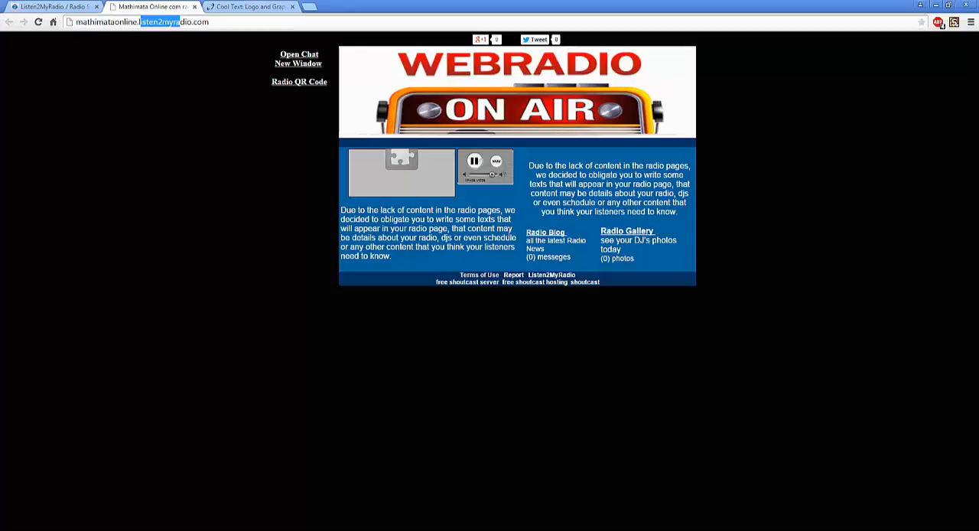
pyautogui.click(203, 22)
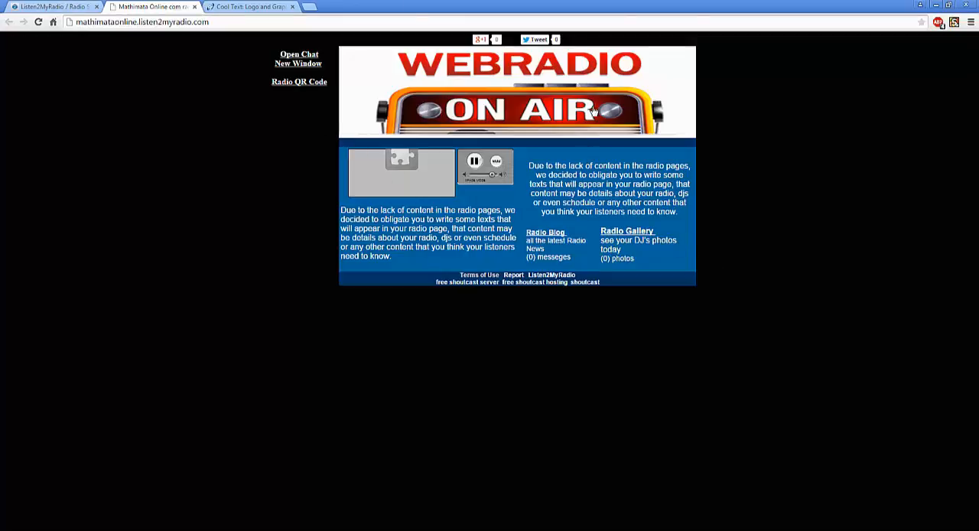
# - Return to the Listen2MyRadio account panel, view the Change Server option and come back to the option table
pyautogui.hotkey('ctrl', 'shift', 'Tab')
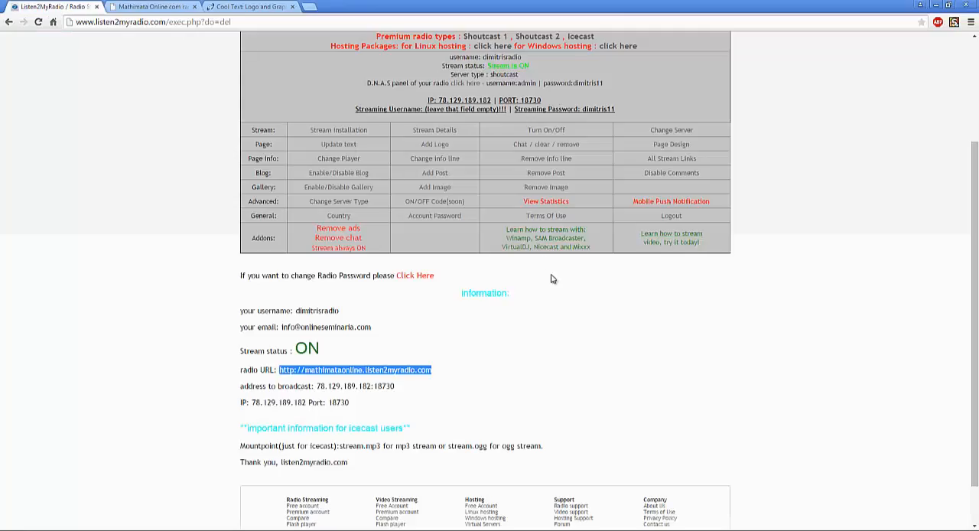
pyautogui.scroll(1, 553, 278)
pyautogui.scroll(1, 680, 286)
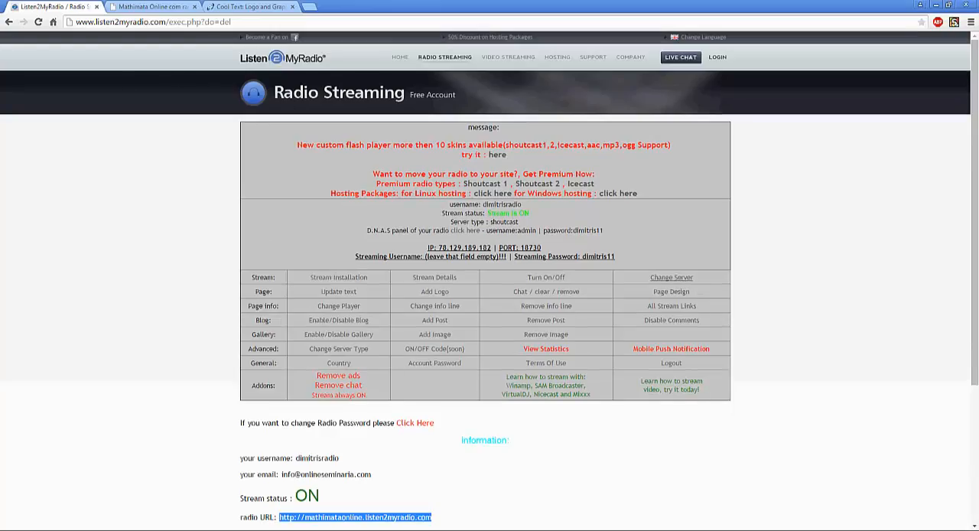
pyautogui.click(671, 277)
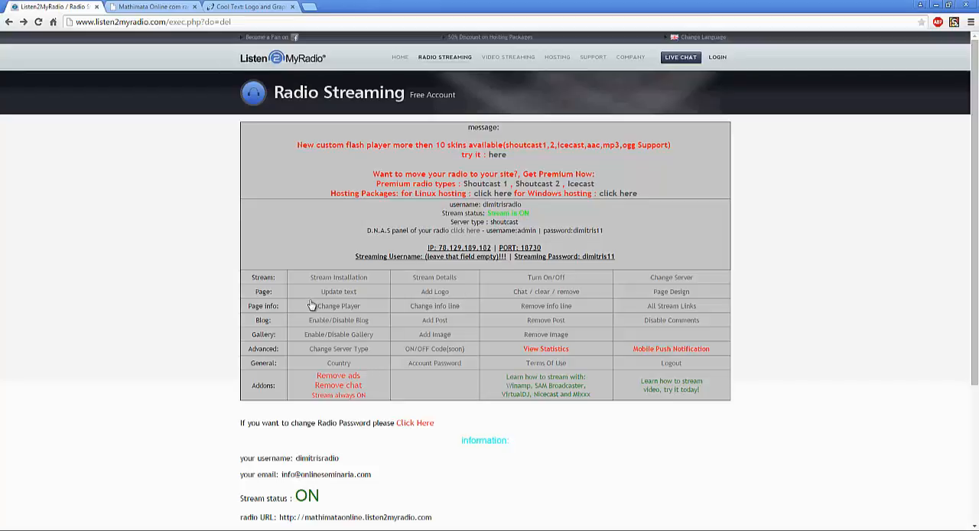
pyautogui.tripleClick(275, 294)
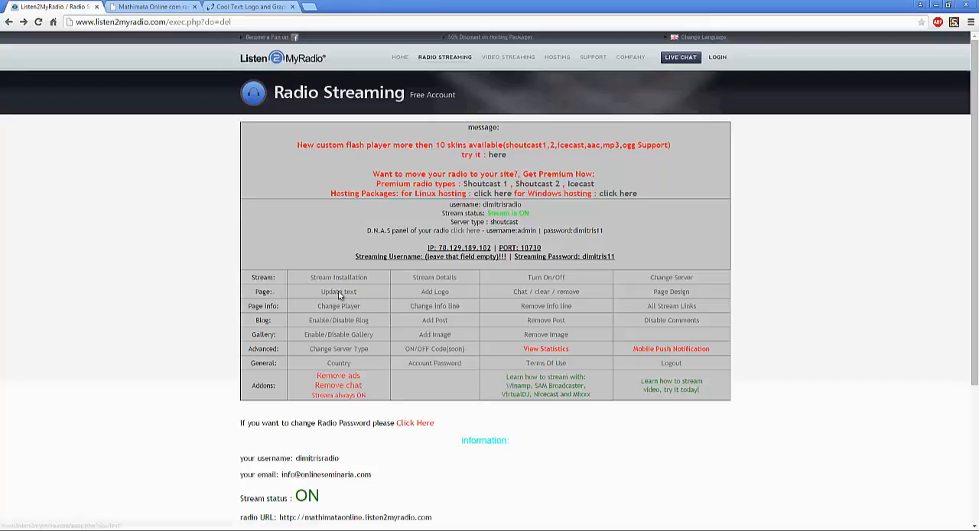
# - Open the Add Logo page and check the required logo dimensions
pyautogui.click(442, 295)
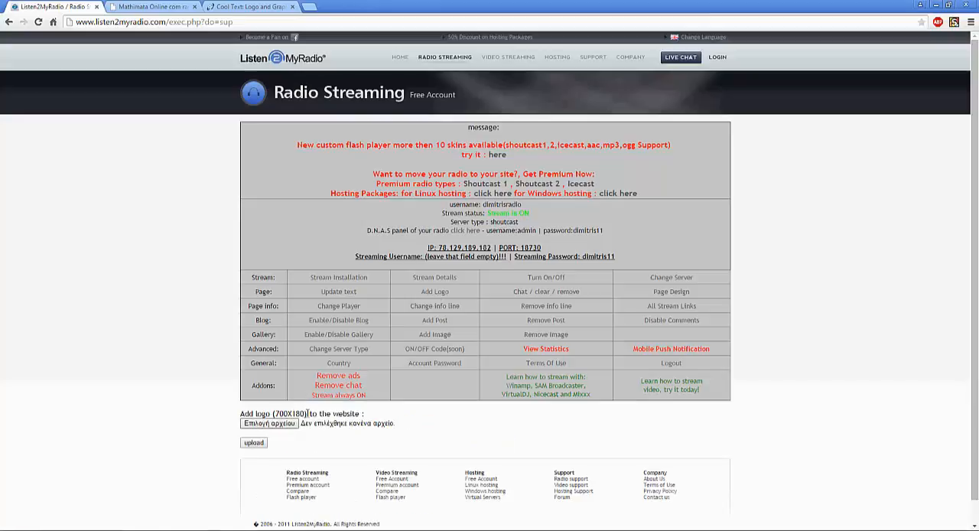
pyautogui.moveTo(274, 414); pyautogui.dragTo(304, 413)
pyautogui.click(325, 193)
# - Switch to the Cool Text site and browse the available logo styles
pyautogui.click(249, 7)
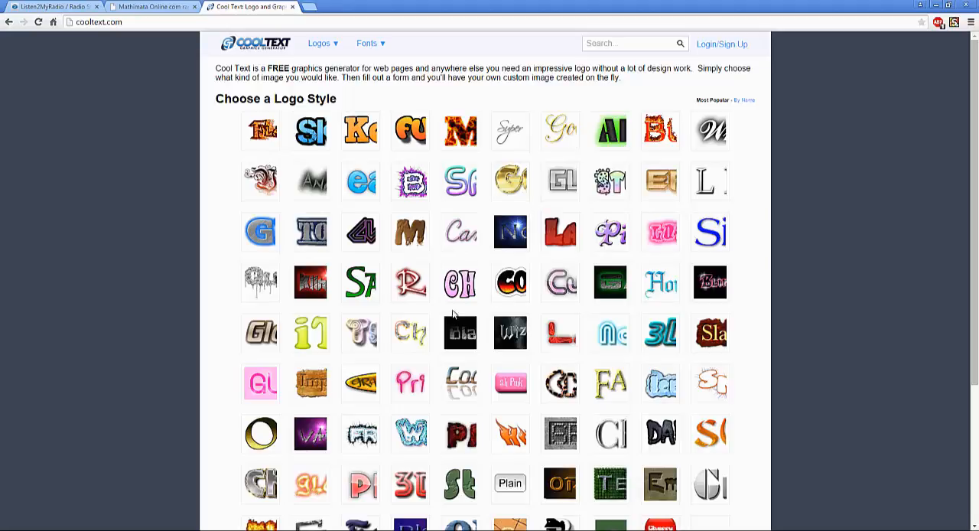
pyautogui.scroll(-2, 326, 149)
pyautogui.scroll(2, 302, 122)
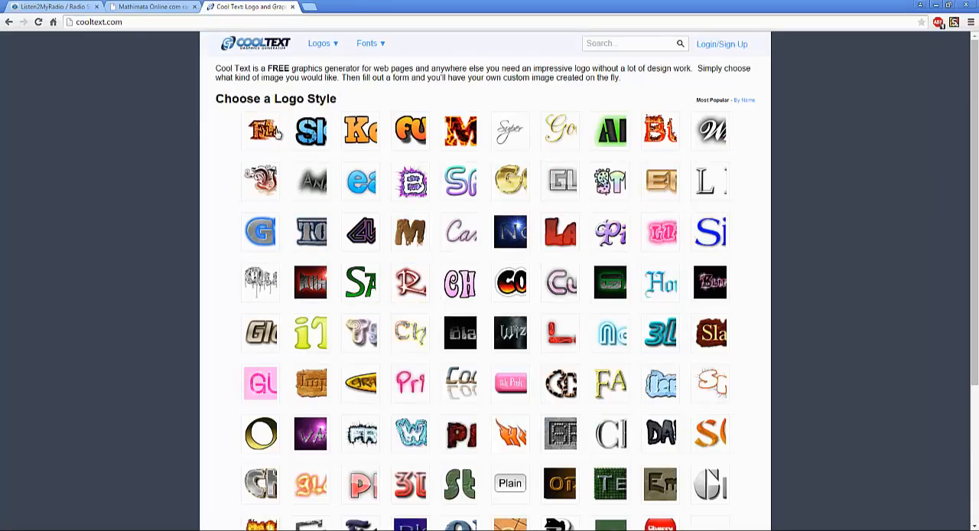
# - Open the Skate logo style and set its logo text to "Mathimata Online"
pyautogui.click(367, 44)
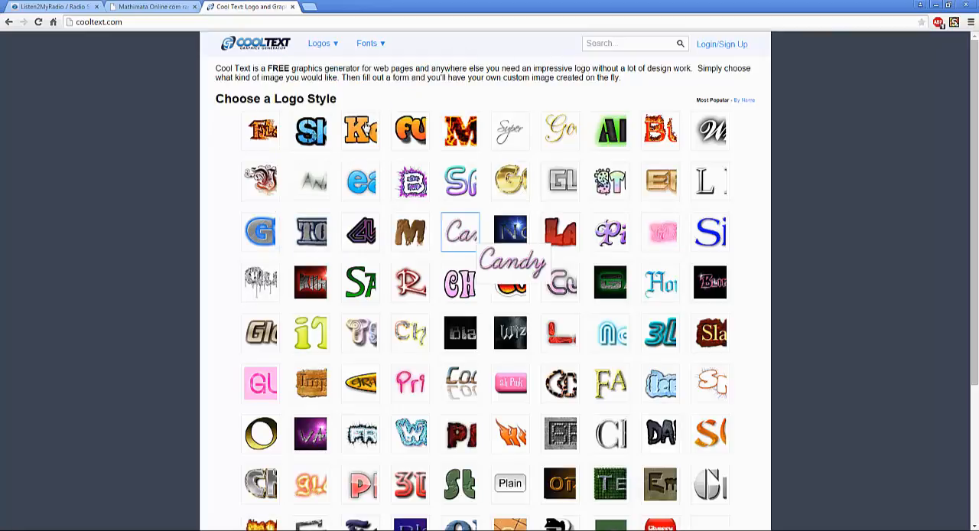
pyautogui.click(430, 170)
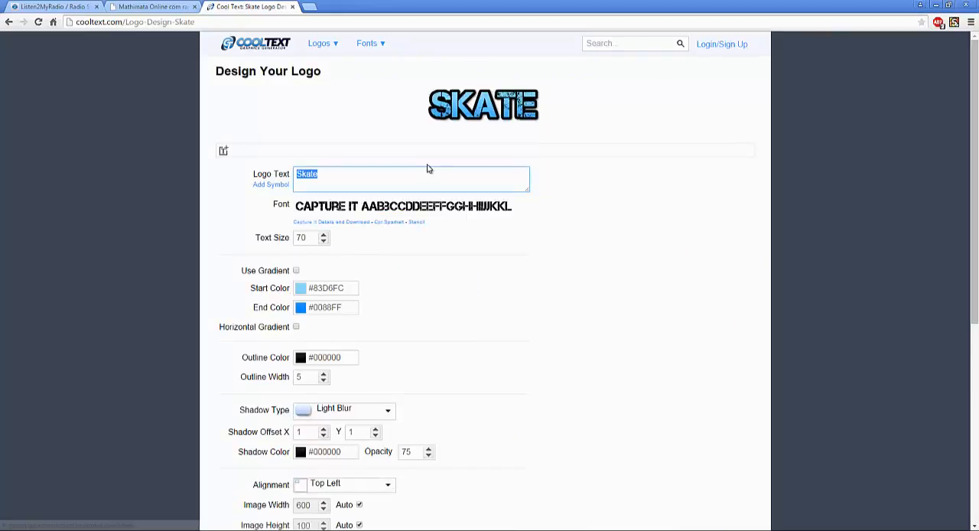
pyautogui.press('BackSpace')
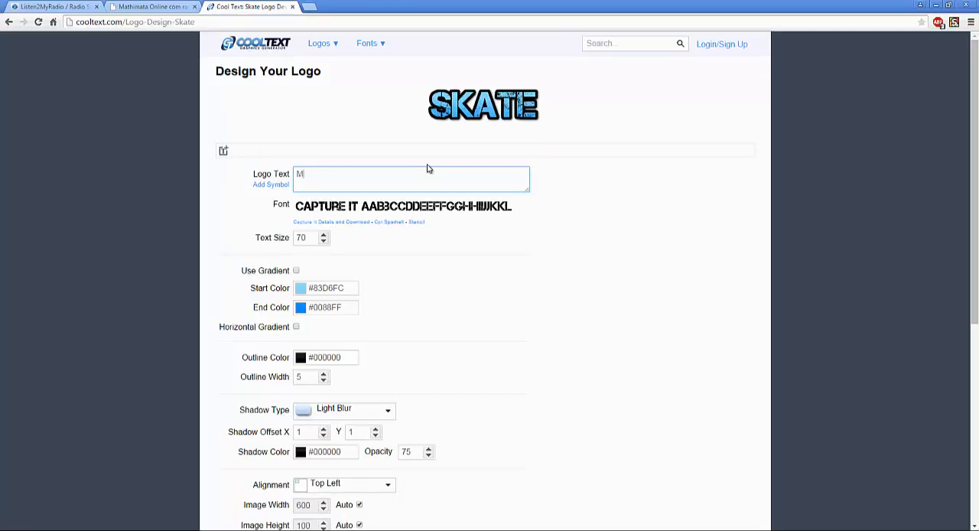
pyautogui.write('Mar')
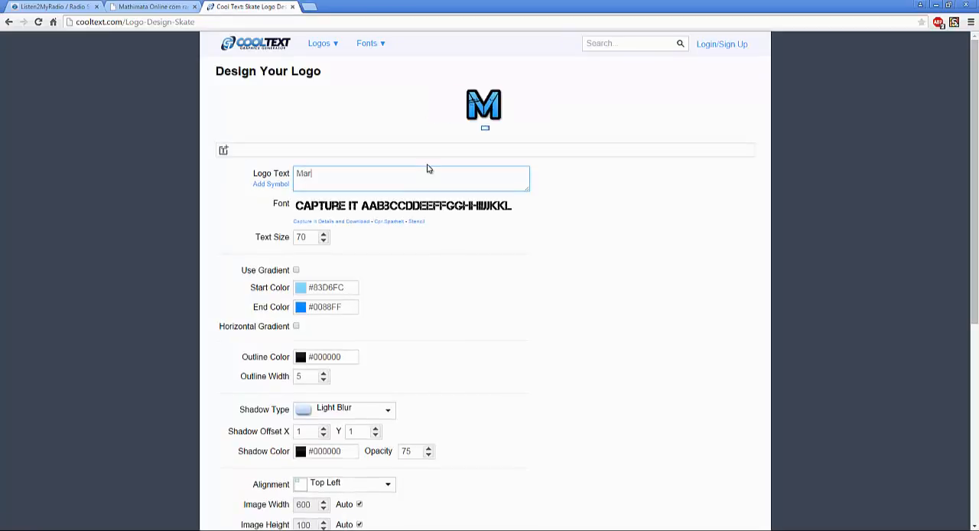
pyautogui.press('BackSpace')
pyautogui.write('thi')
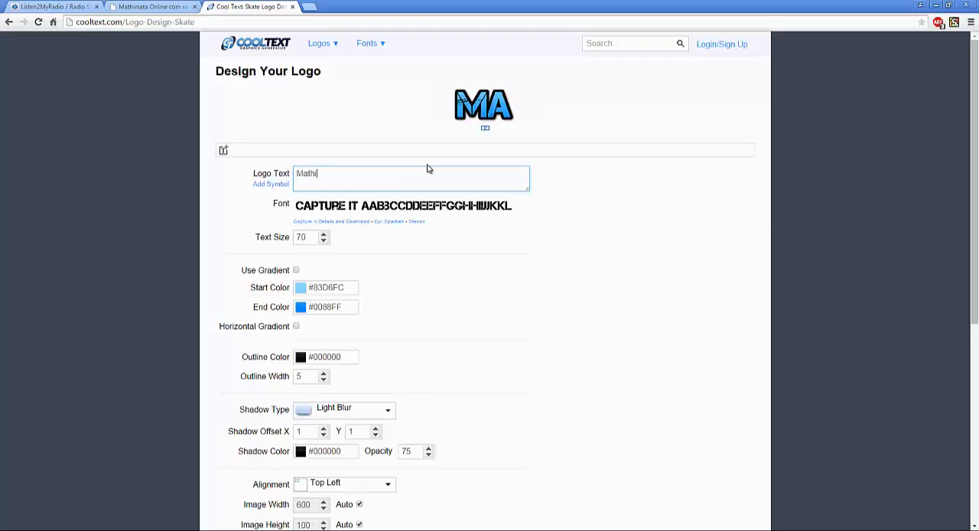
pyautogui.write('mata')
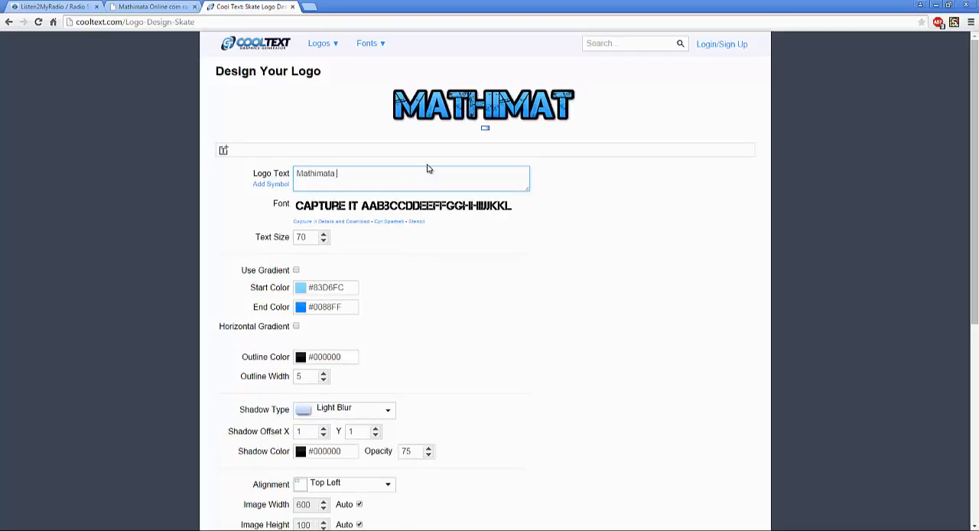
pyautogui.write('Onl')
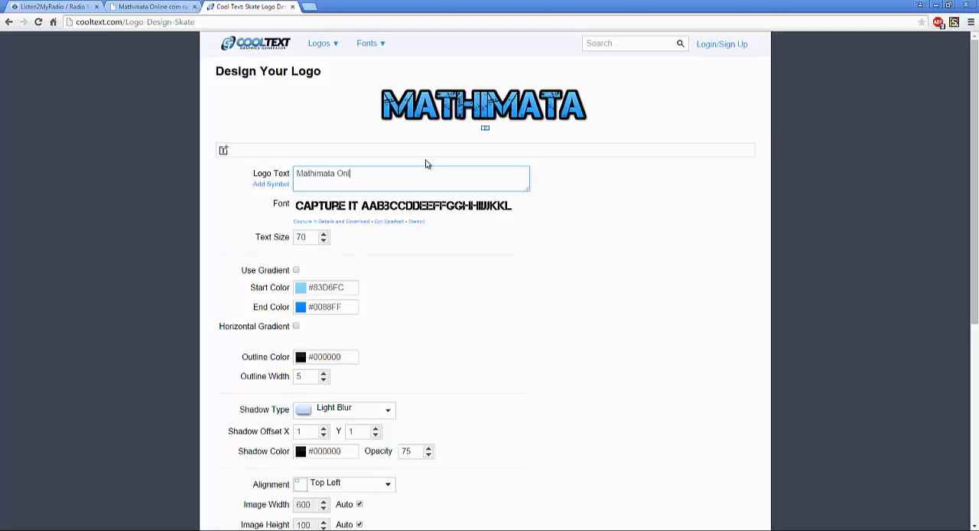
pyautogui.write('ine')
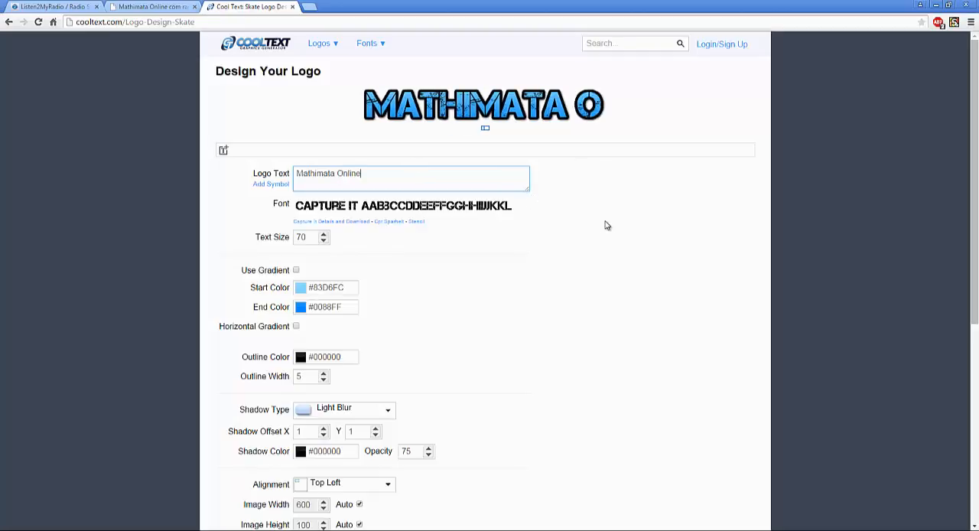
pyautogui.click(521, 221)
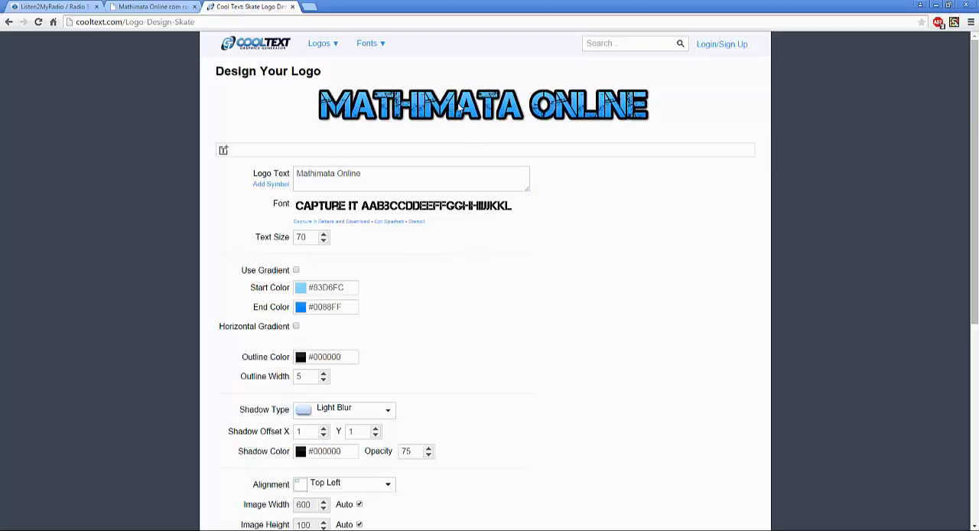
# - Check the required logo dimensions on the Listen2MyRadio Add Logo page, then review the size settings of the Cool Text logo
pyautogui.click(51, 6)
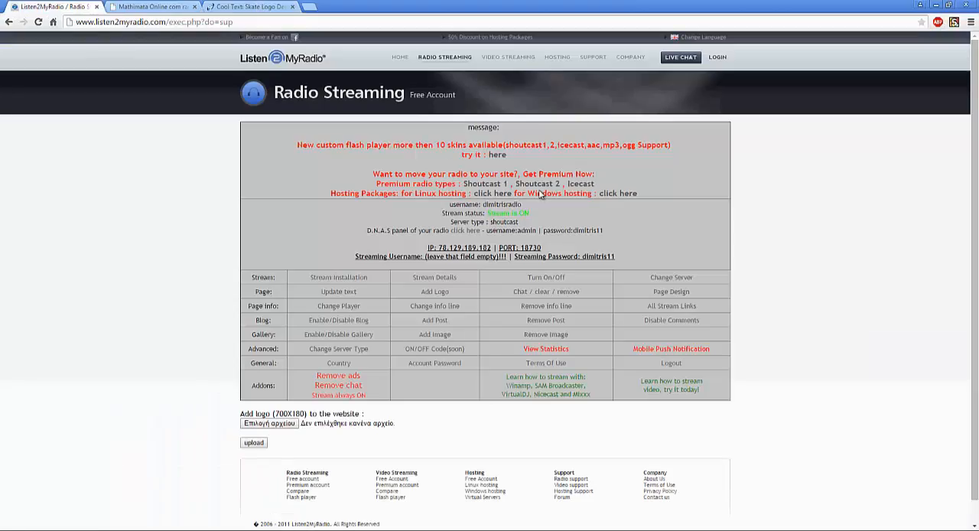
pyautogui.hotkey('ctrl', 'shift', 'Tab')
pyautogui.scroll(-3, 546, 258)
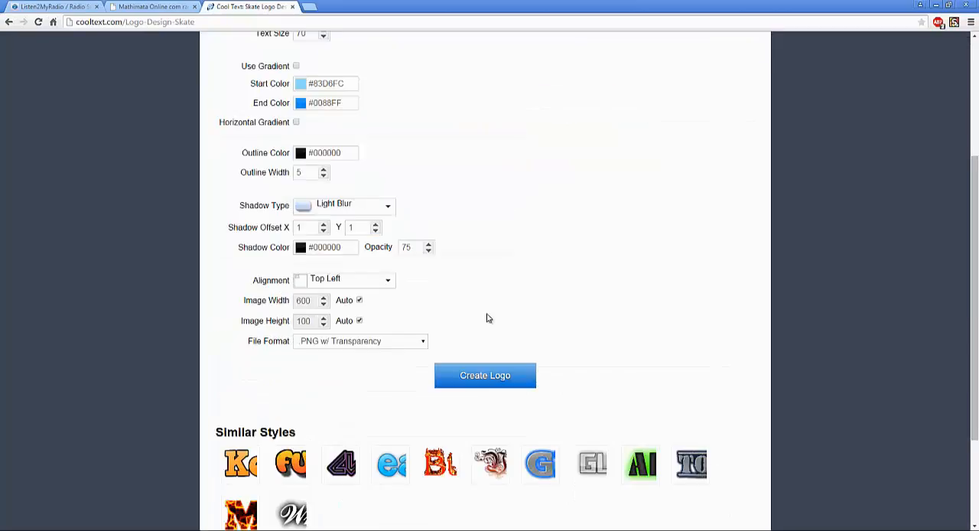
pyautogui.scroll(1, 477, 127)
pyautogui.scroll(2, 477, 127)
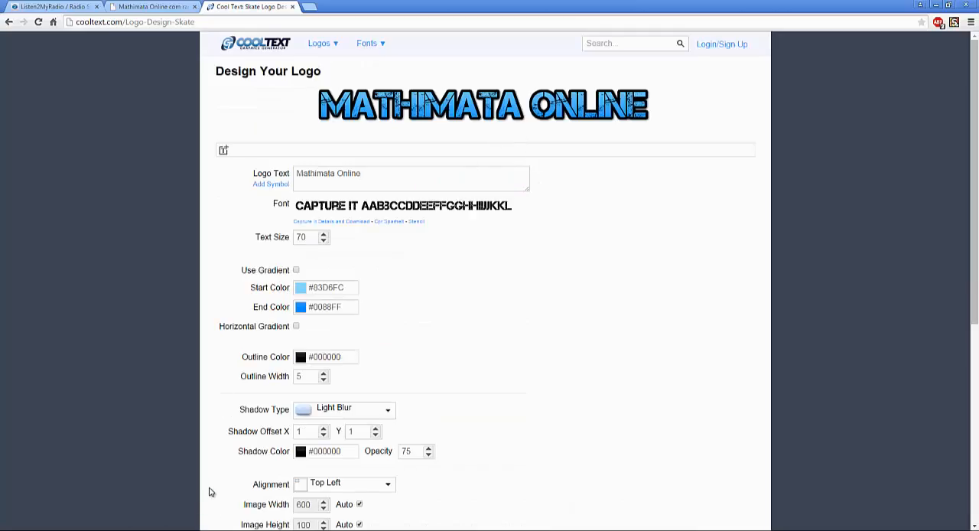
# - Switch to the ΜΑΘΗΜΑΤΑ ΓΙΑ WEB RADIO folder in Windows Explorer, create a new folder with the default name and open it
pyautogui.click(205, 529)
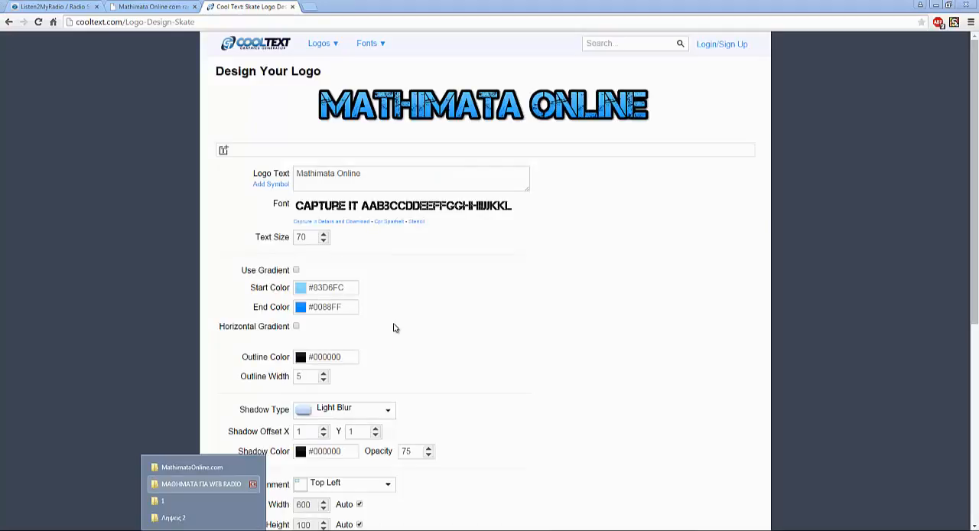
pyautogui.press('Return')
pyautogui.rightClick(466, 454)
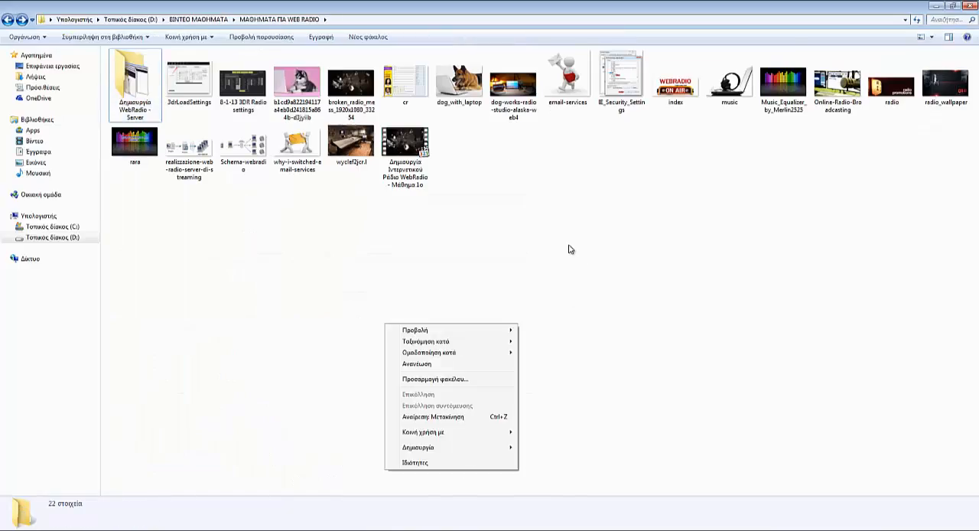
pyautogui.moveTo(451, 448)
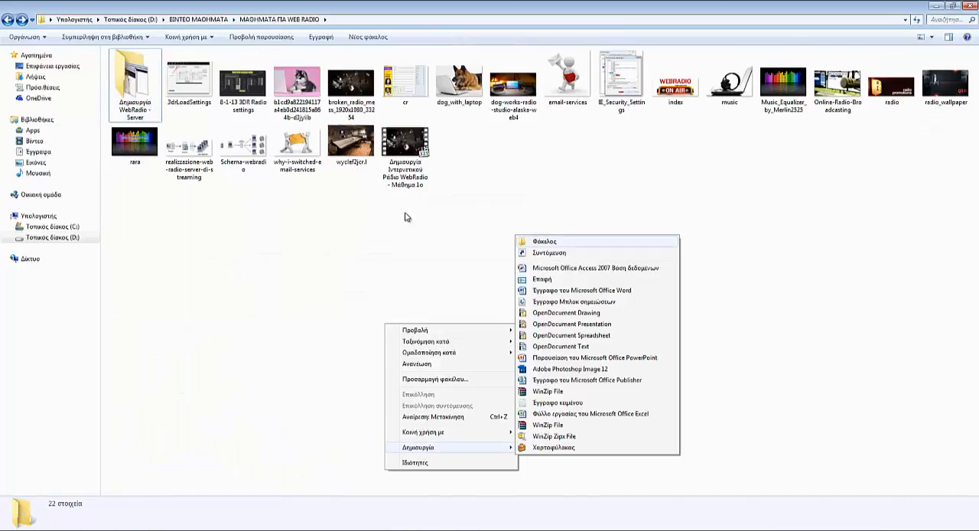
pyautogui.click(545, 241)
pyautogui.press('Return')
pyautogui.press('Return')
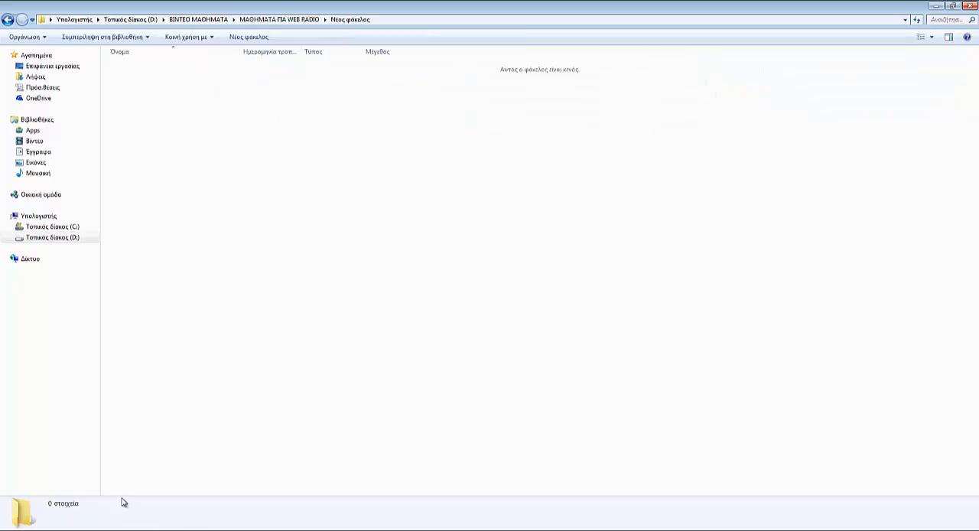
# - Bring the Mathimata Online logo image from the Cool Text page into the new folder and rename the file as logo
pyautogui.click(114, 528)
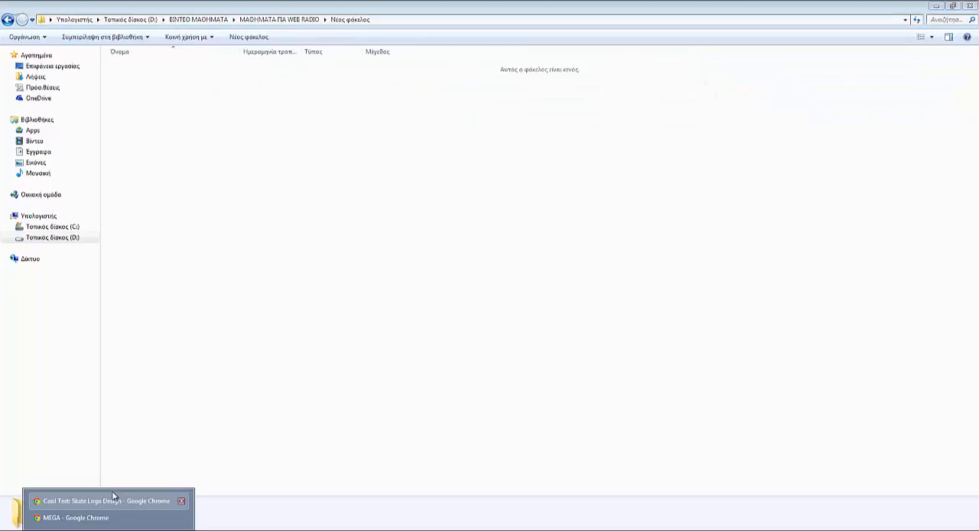
pyautogui.click(114, 497)
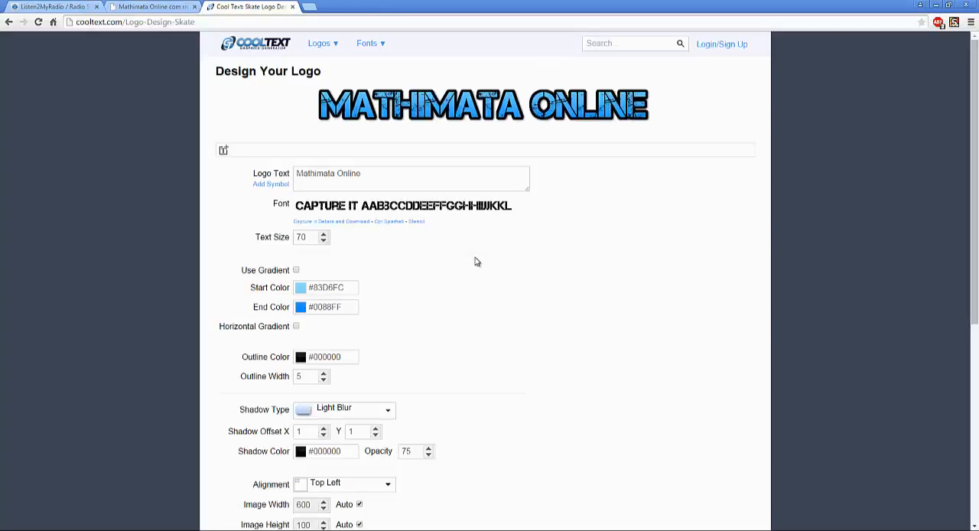
pyautogui.moveTo(483, 106); pyautogui.dragTo(149, 73)
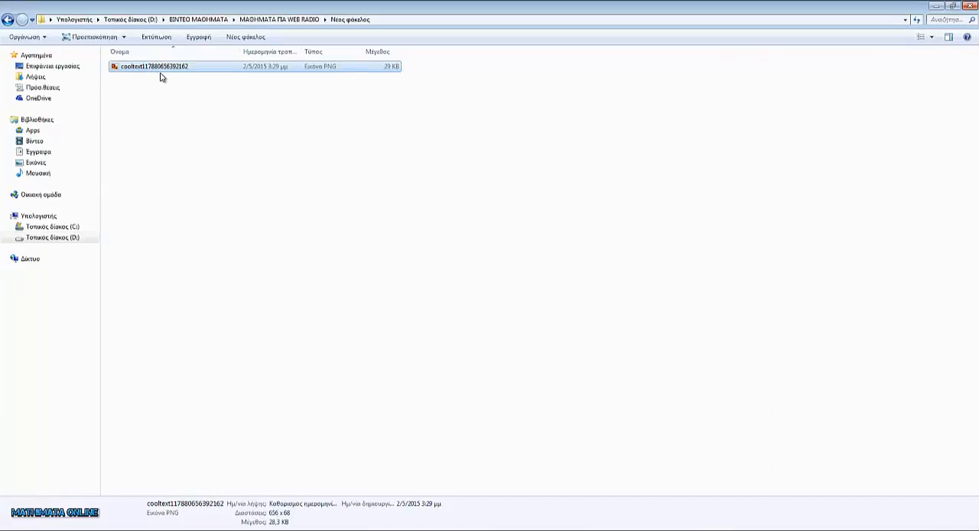
pyautogui.press('F2')
pyautogui.write('logo')
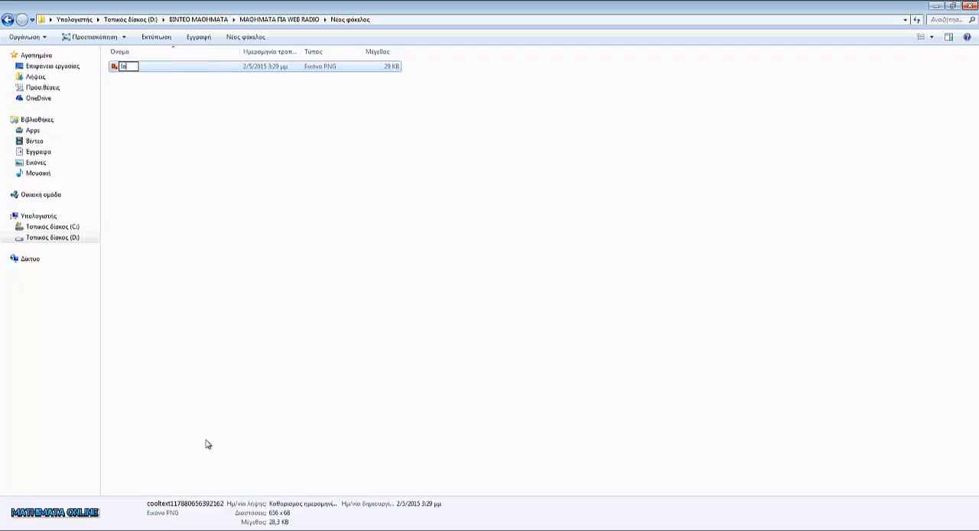
pyautogui.press('Return')
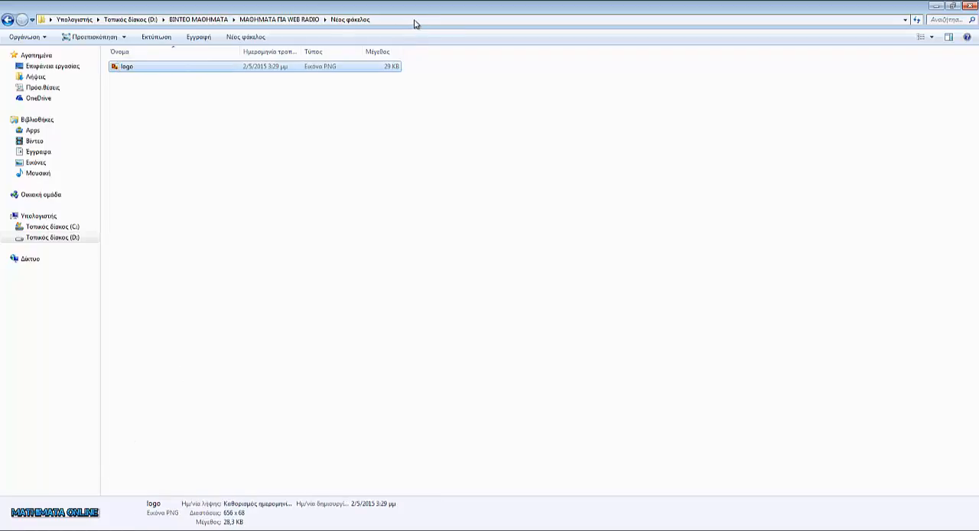
# - Copy the path of the folder that contains the logo file
pyautogui.click(438, 19)
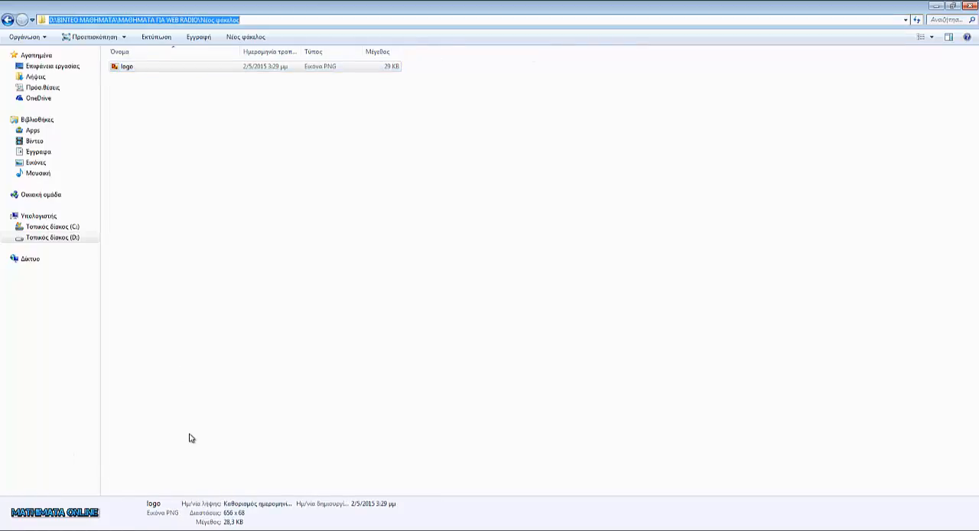
pyautogui.rightClick(414, 19)
pyautogui.click(446, 53)
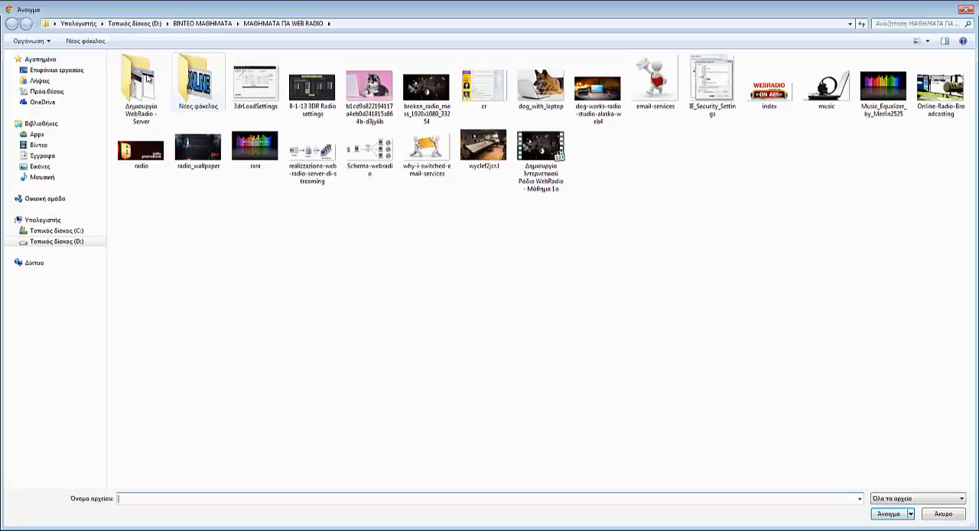
# - Upload the logo file from Νέος φάκελος as the Listen2MyRadio website logo and reload the radio page to check it
pyautogui.doubleClick(197, 80)
pyautogui.click(152, 69)
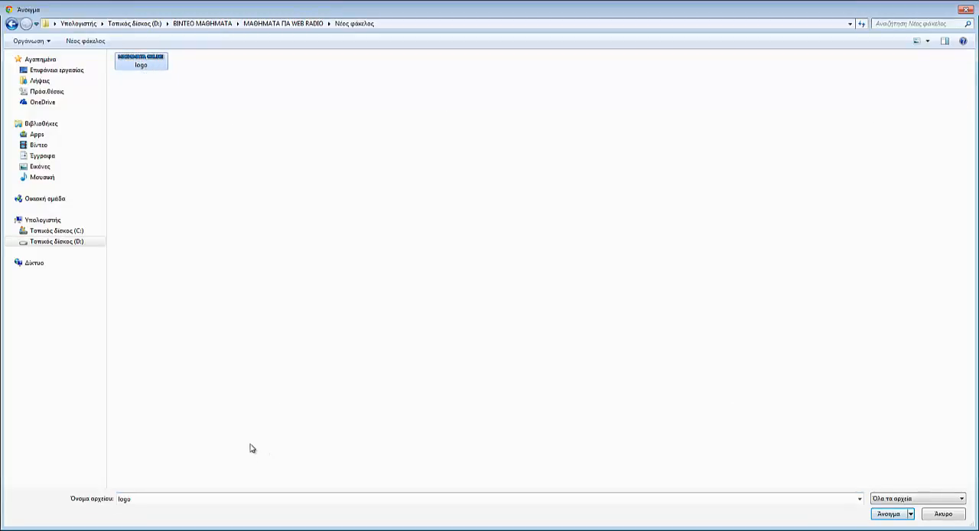
pyautogui.press('Return')
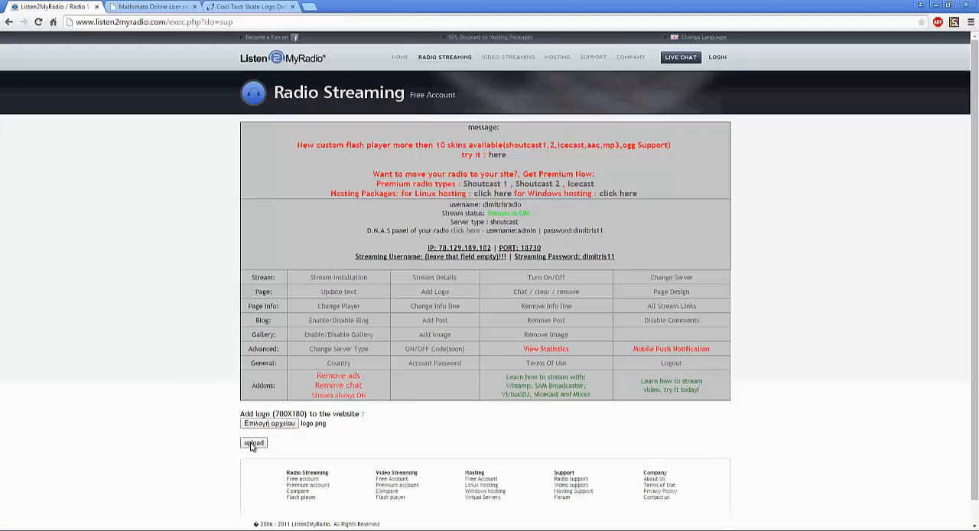
pyautogui.click(253, 443)
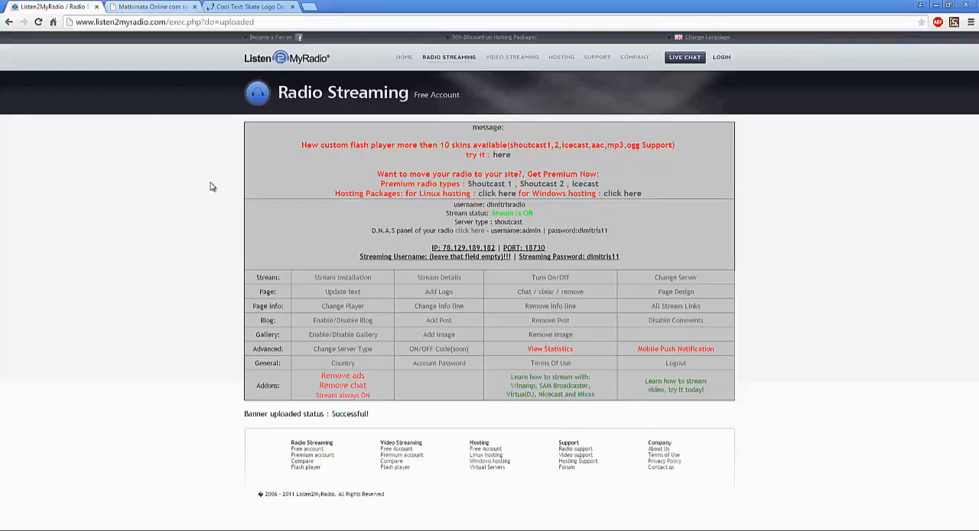
pyautogui.hotkey('ctrl', 'Tab')
pyautogui.press('F5')
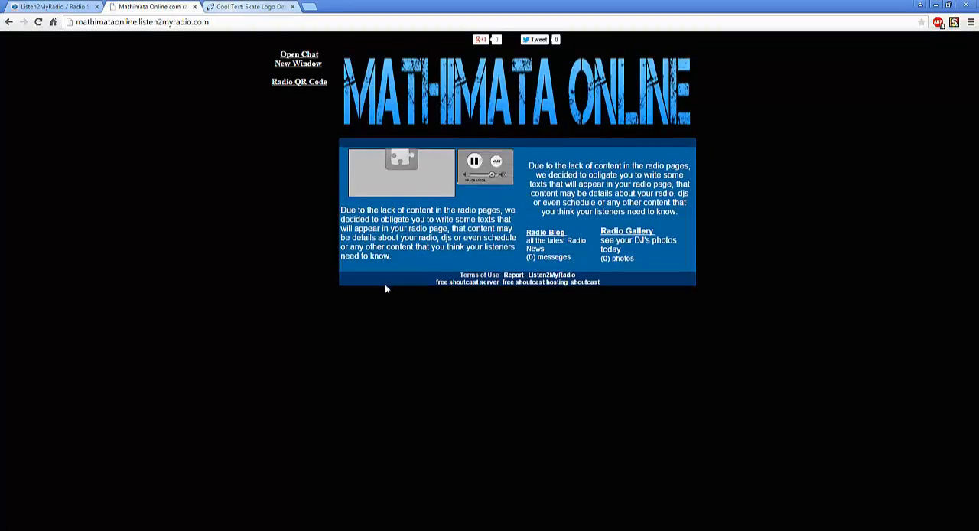
# - Return to the Cool Text logo design and turn off automatic sizing for both image width and image height
pyautogui.hotkey('ctrl', 'Tab')
pyautogui.scroll(-2, 424, 301)
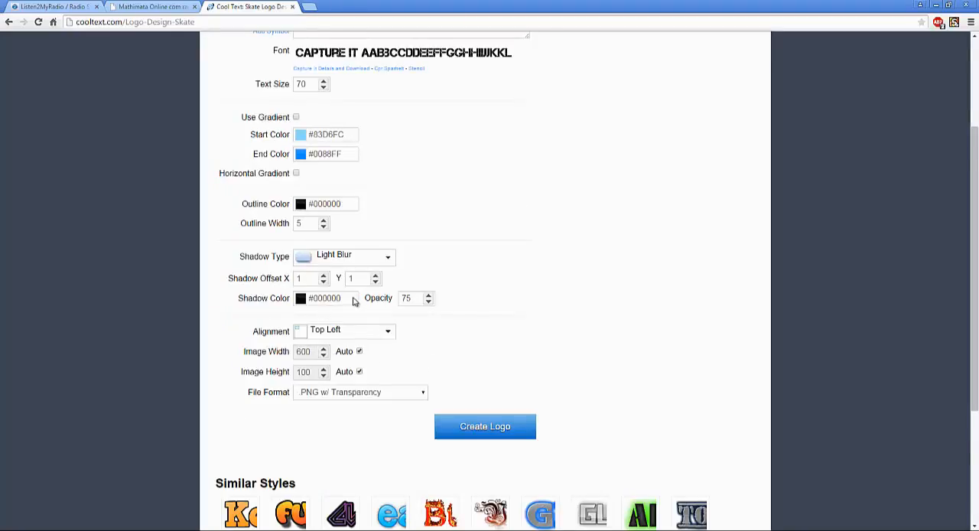
pyautogui.scroll(-1, 359, 302)
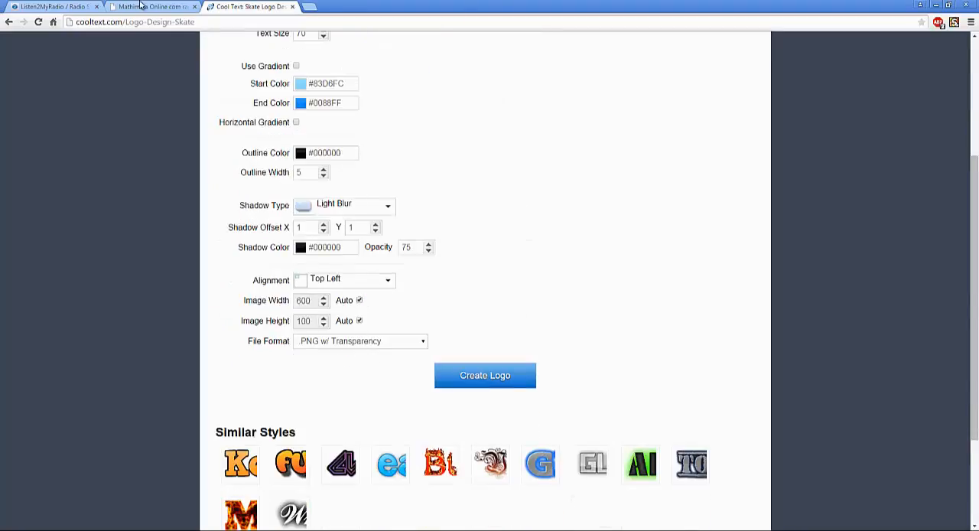
pyautogui.click(360, 300)
pyautogui.click(360, 321)
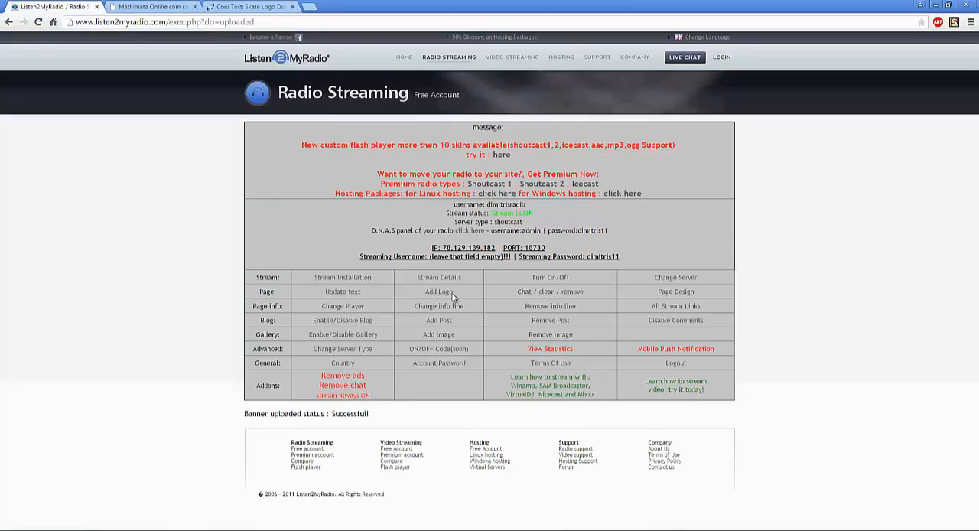
pyautogui.click(452, 296)
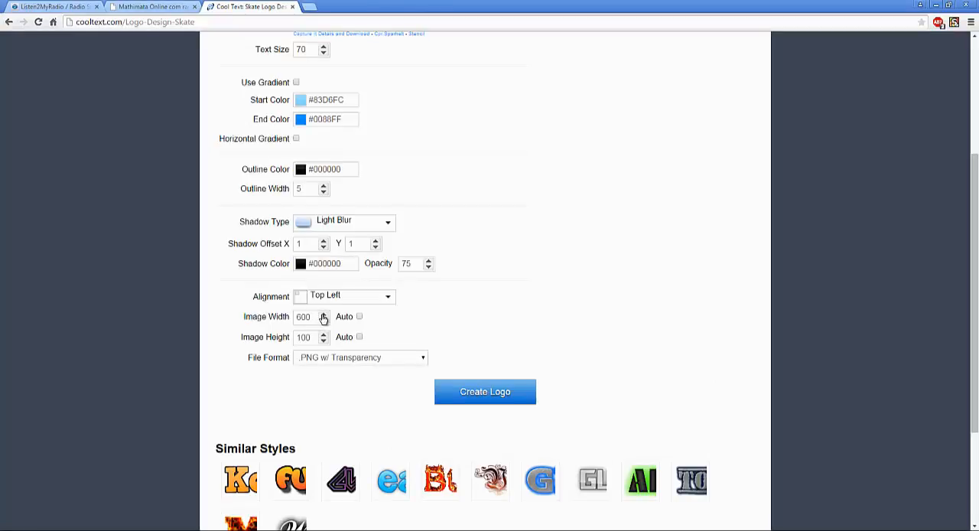
# - Set the logo's image width to 700 and image height to 180, then check the resized preview
pyautogui.click(322, 315)
pyautogui.doubleClick(323, 314)
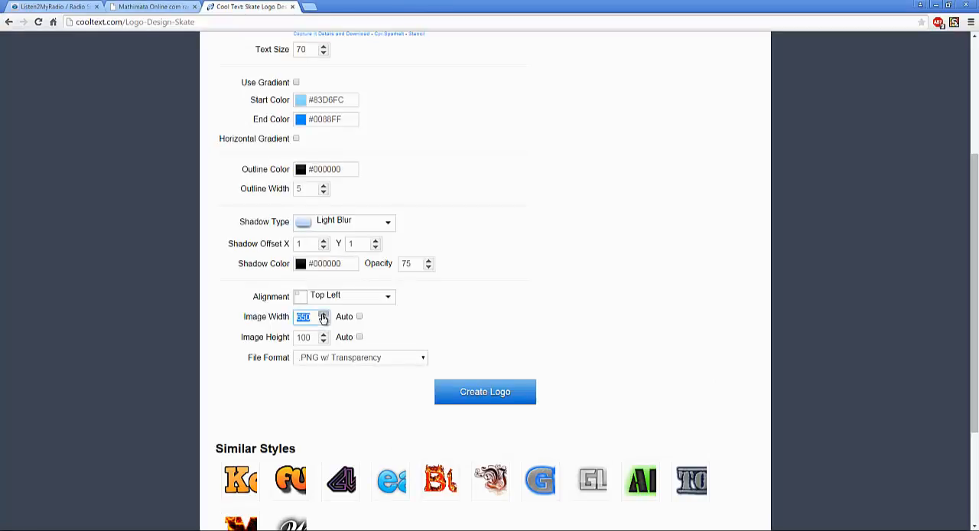
pyautogui.click(323, 316)
pyautogui.click(322, 335)
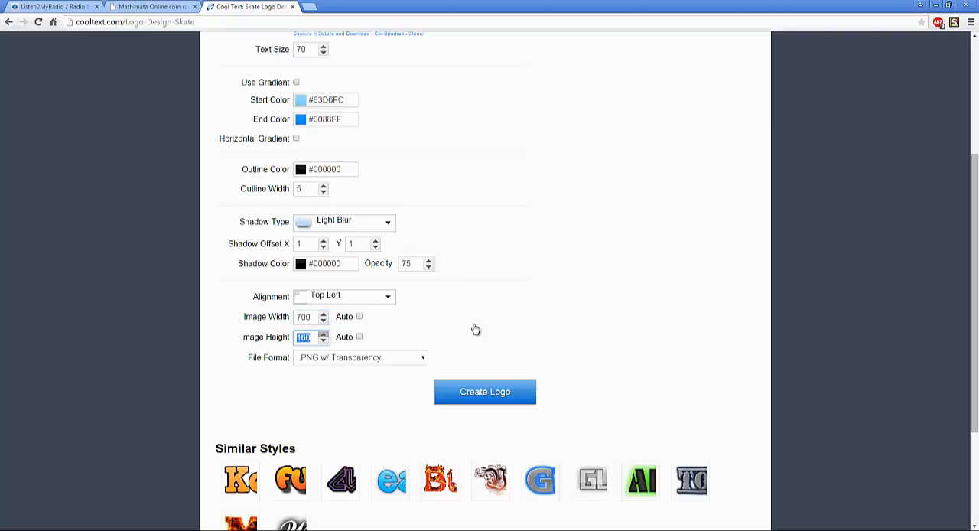
pyautogui.click(500, 320)
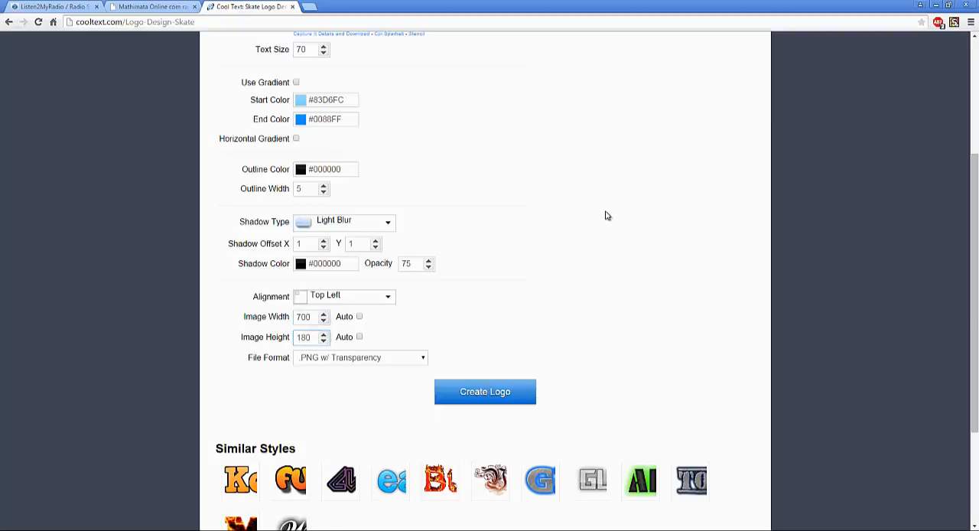
pyautogui.scroll(3, 606, 216)
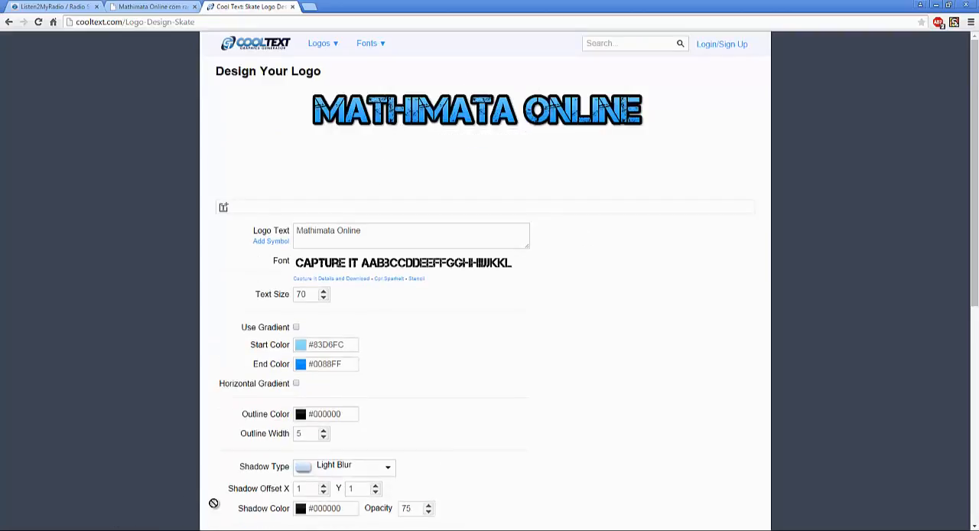
# - Place the newly generated logo image in Νέος φάκελος and delete the old logo file there
pyautogui.moveTo(216, 483); pyautogui.dragTo(325, 325)
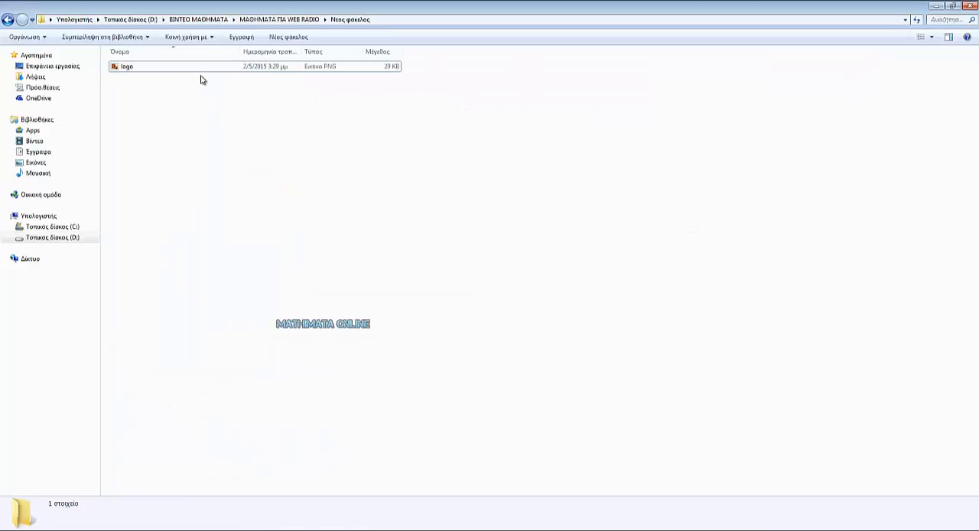
pyautogui.moveTo(201, 79); pyautogui.dragTo(203, 92)
pyautogui.press('Down')
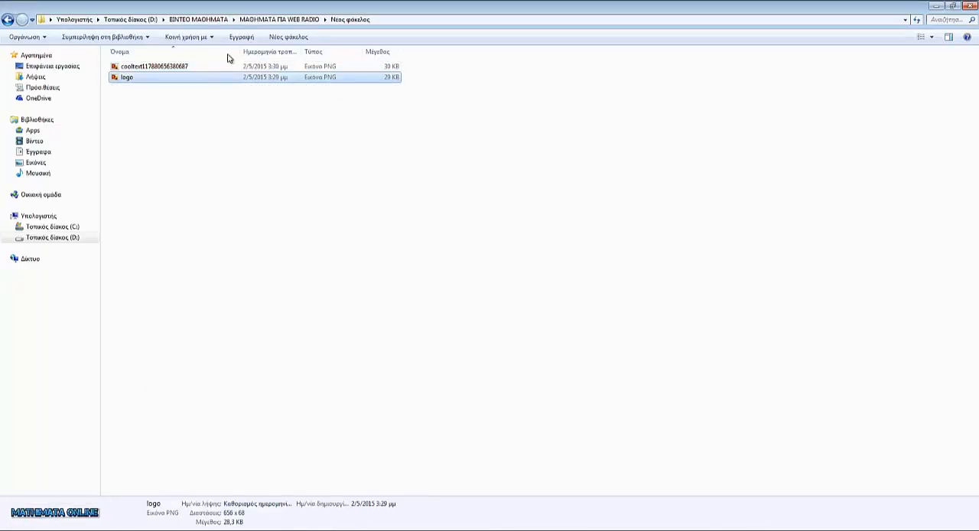
pyautogui.press('Delete')
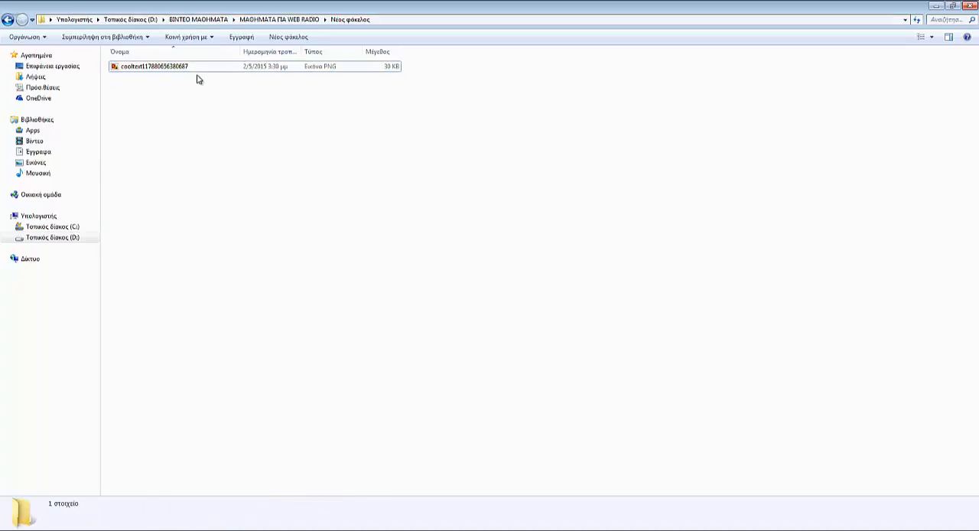
# - Rename the remaining PNG image in Νέος φάκελος as logo
pyautogui.press('Up')
pyautogui.press('F2')
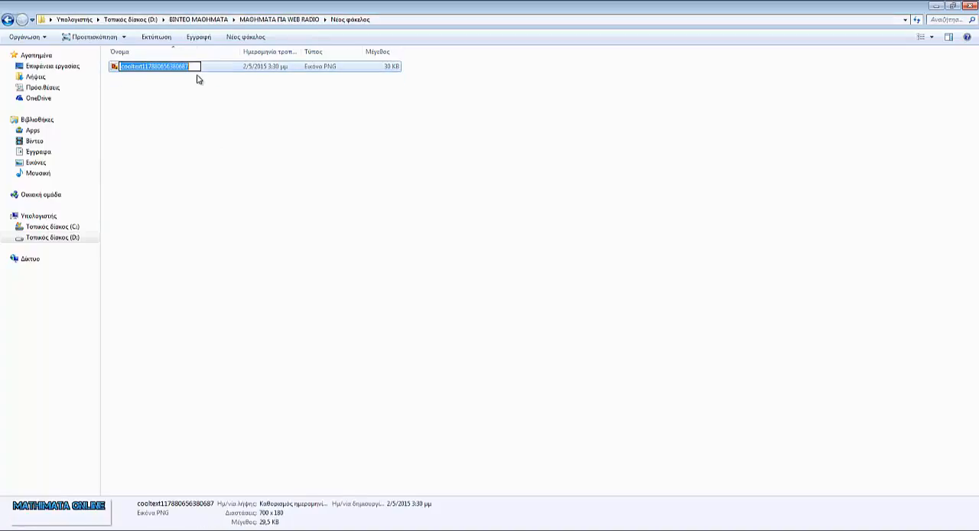
pyautogui.write('logo')
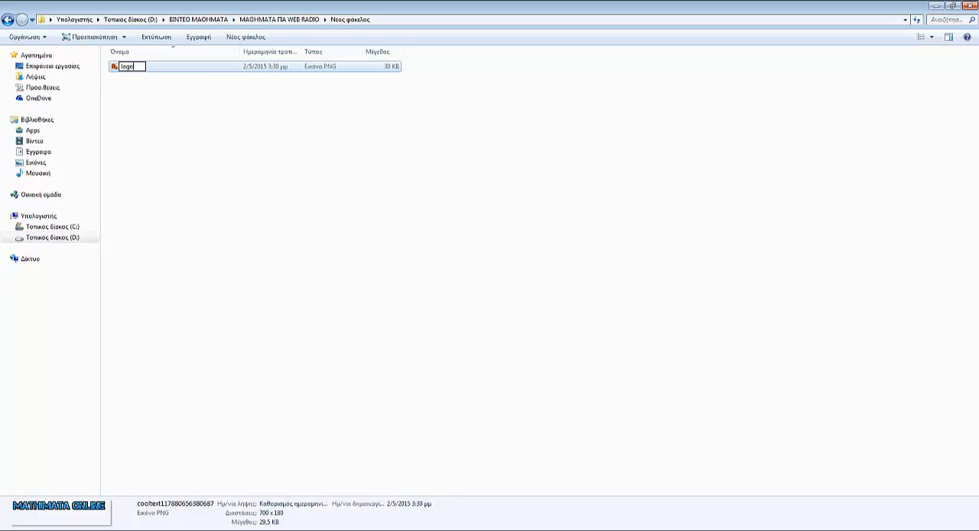
pyautogui.press('Return')
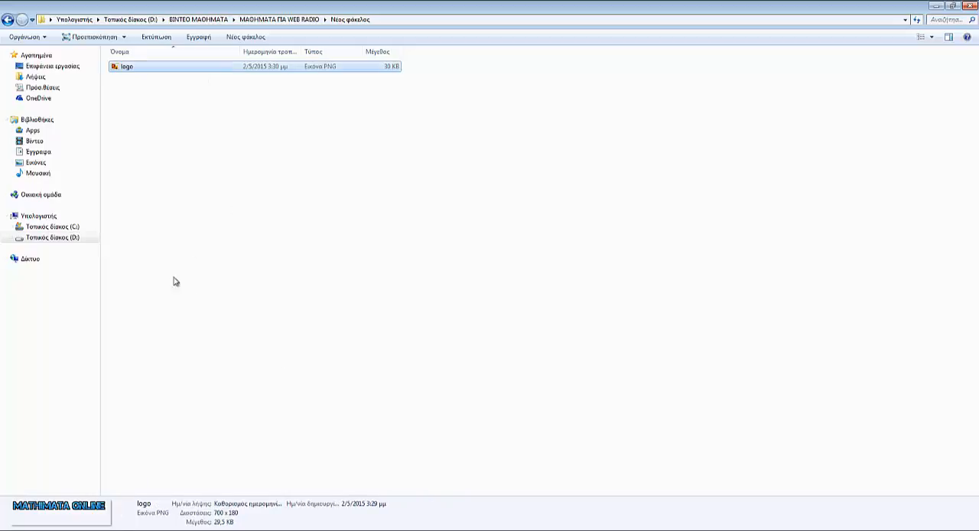
# - Switch back to the browser, upload logo.png as the Listen2MyRadio website logo and reload the radio page to check it
pyautogui.click(109, 530)
pyautogui.click(76, 501)
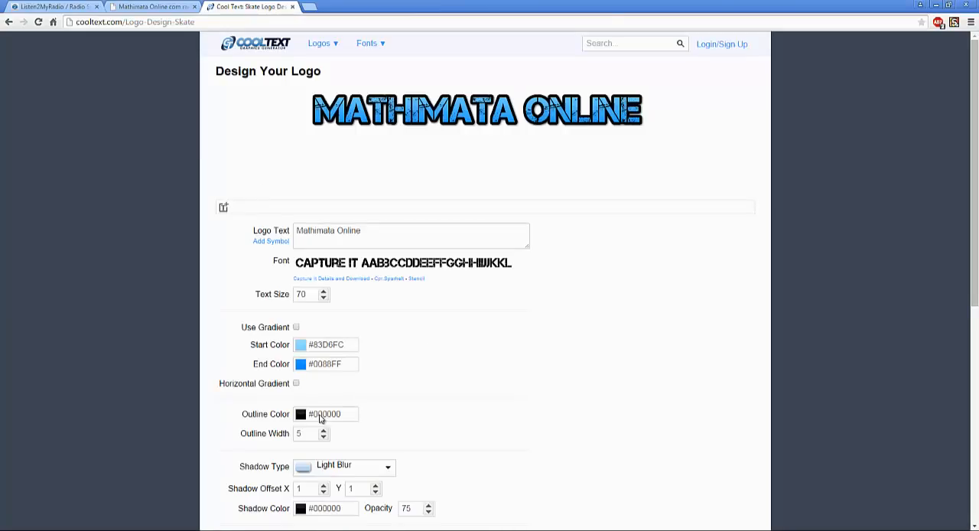
pyautogui.hotkey('ctrl', '1')
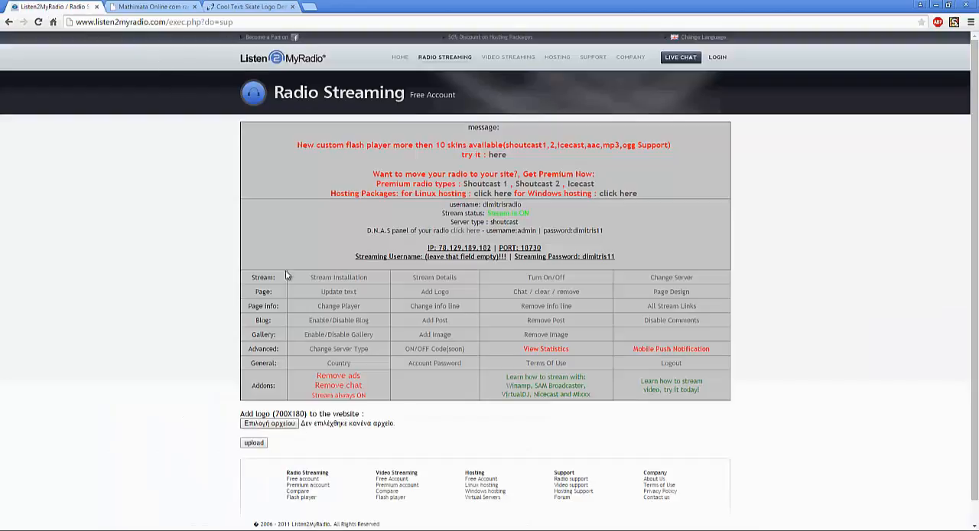
pyautogui.click(270, 423)
pyautogui.doubleClick(140, 61)
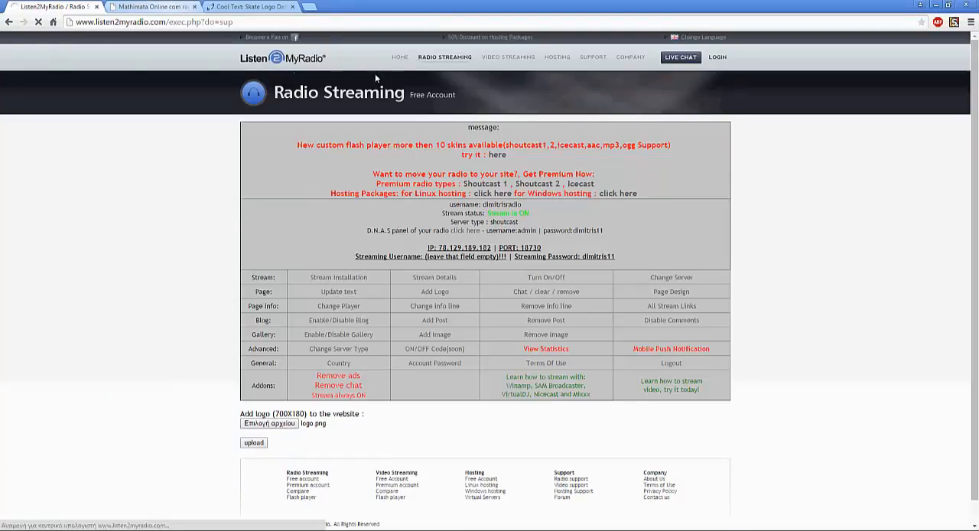
pyautogui.hotkey('ctrl', '2')
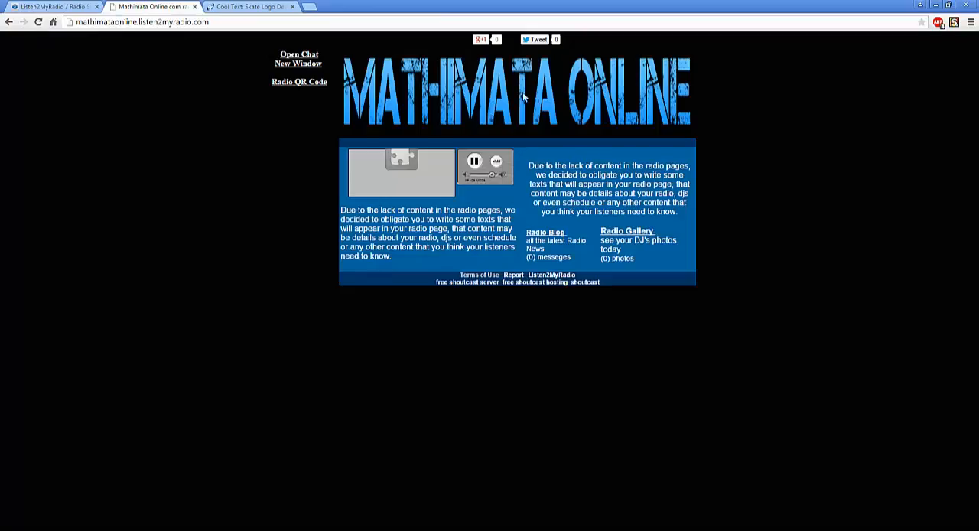
pyautogui.press('F5')
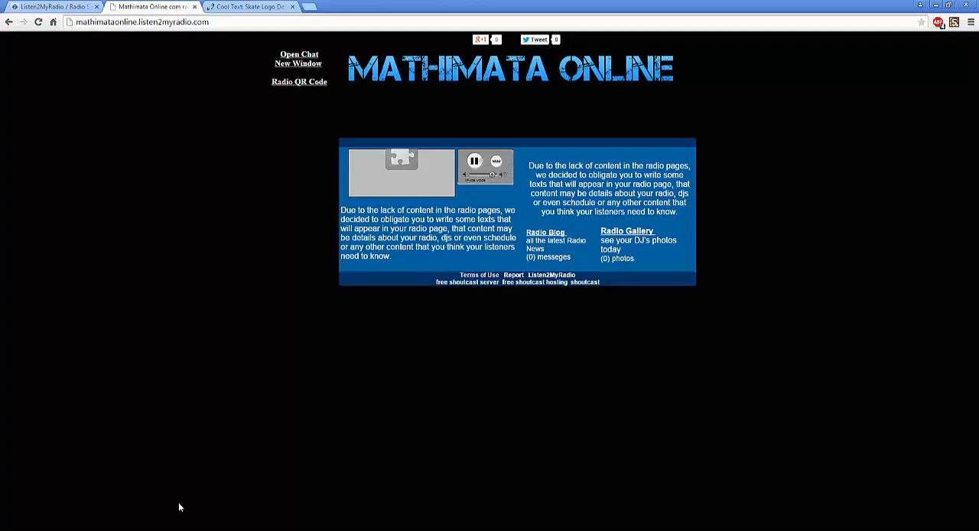
# - View the logo image in Windows Photo Viewer, close it and return to the radio page in the browser
pyautogui.press('super+6')
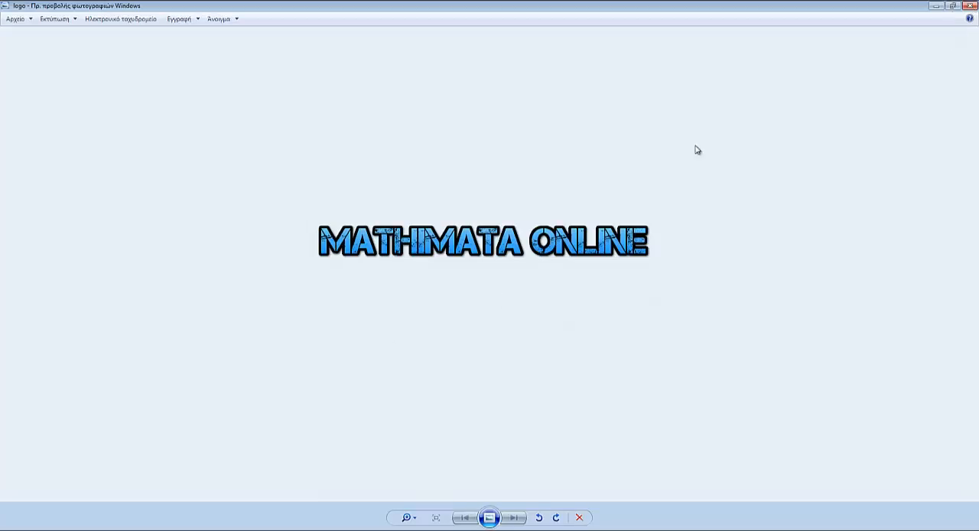
pyautogui.click(974, 5)
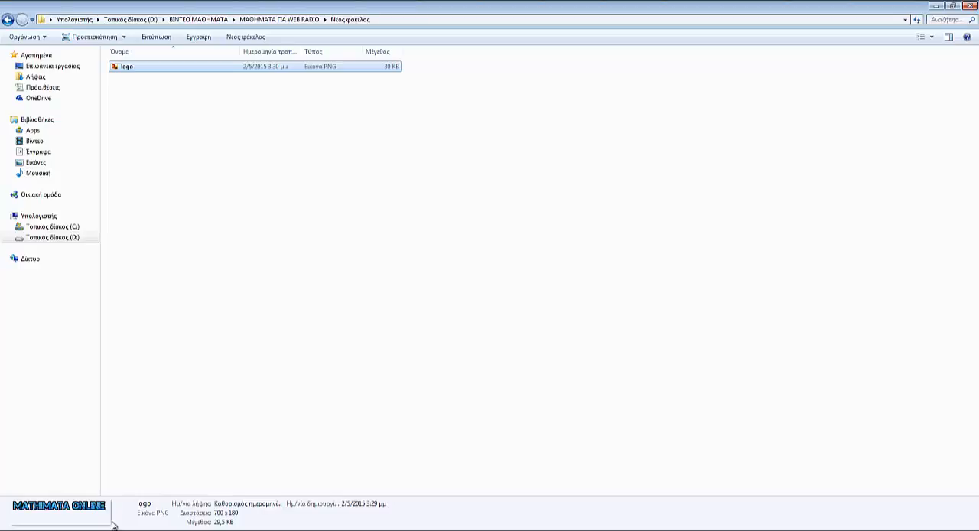
pyautogui.click(137, 518)
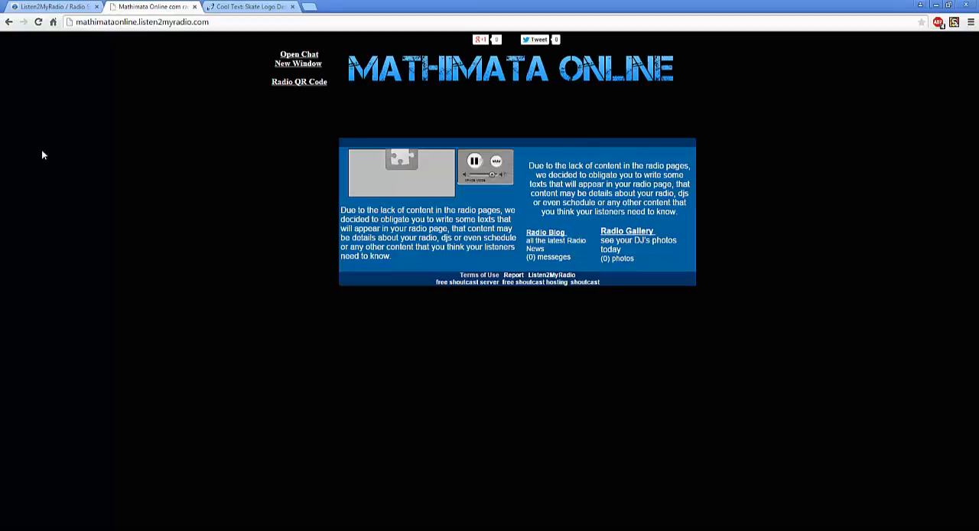
# - Change the player used on the listener page, save the update and reload the radio page
pyautogui.click(52, 7)
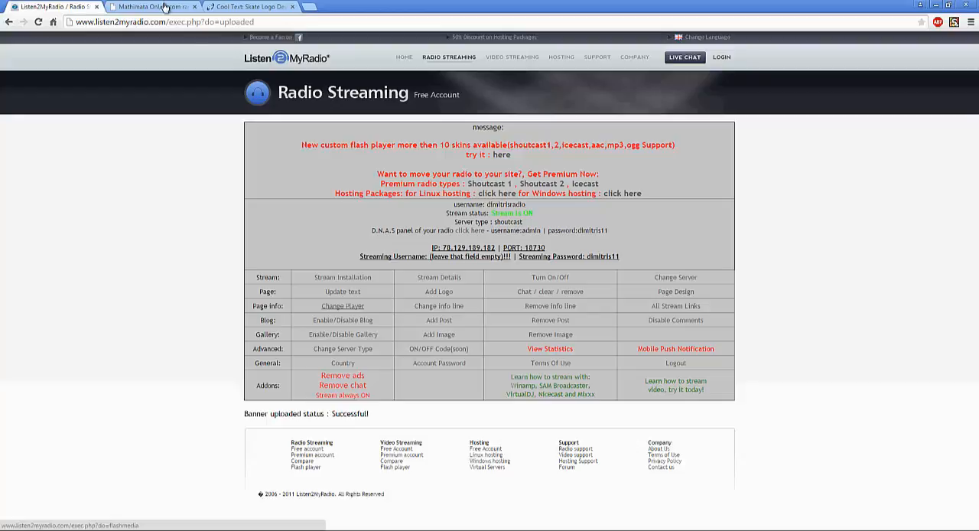
pyautogui.hotkey('ctrl', 'Tab')
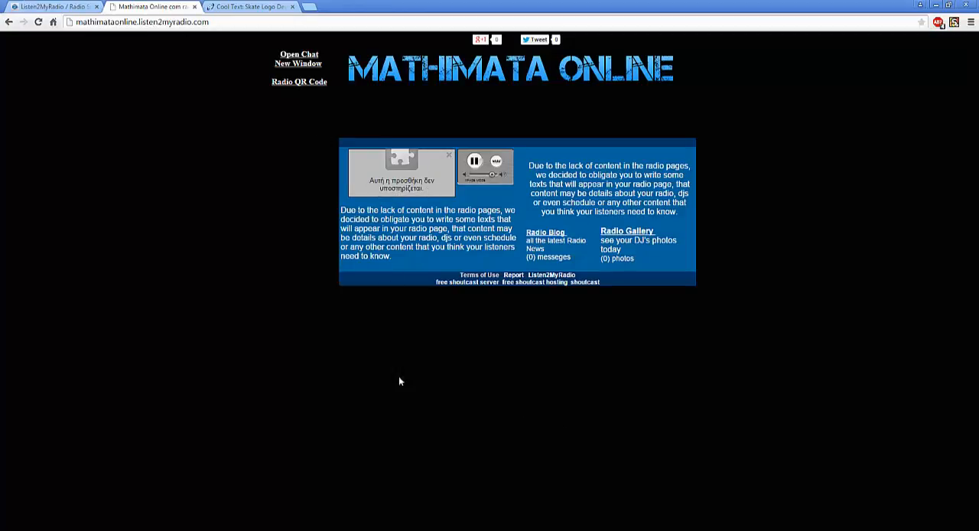
pyautogui.hotkey('ctrl', 'shift', 'Tab')
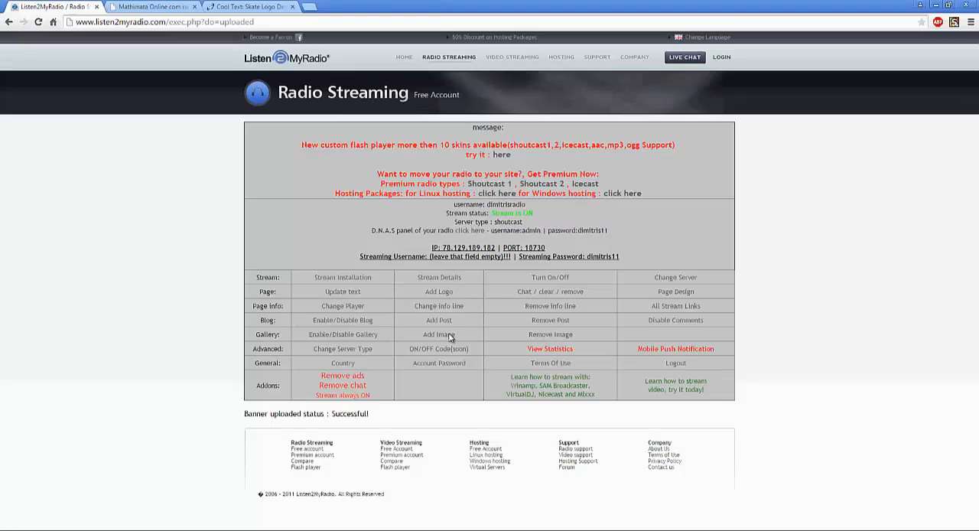
pyautogui.scroll(-2, 255, 358)
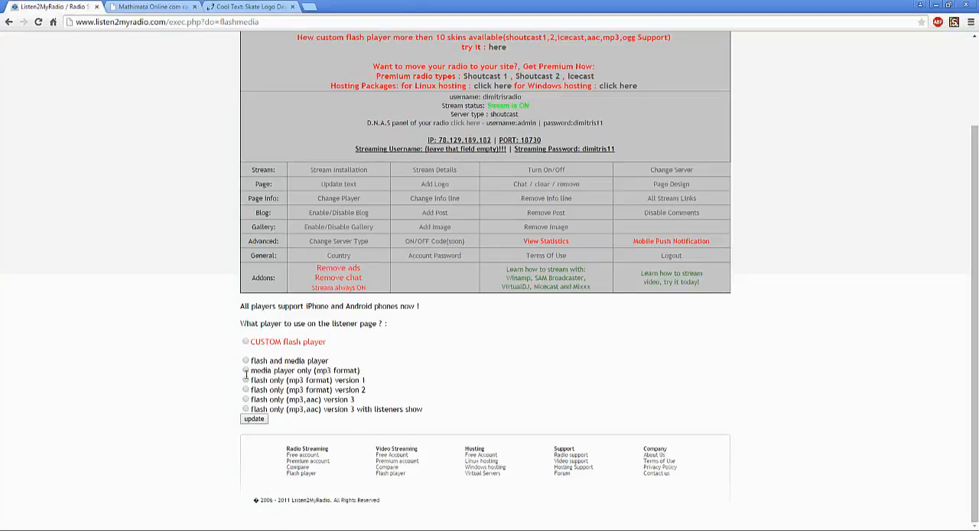
pyautogui.click(263, 419)
pyautogui.click(249, 419)
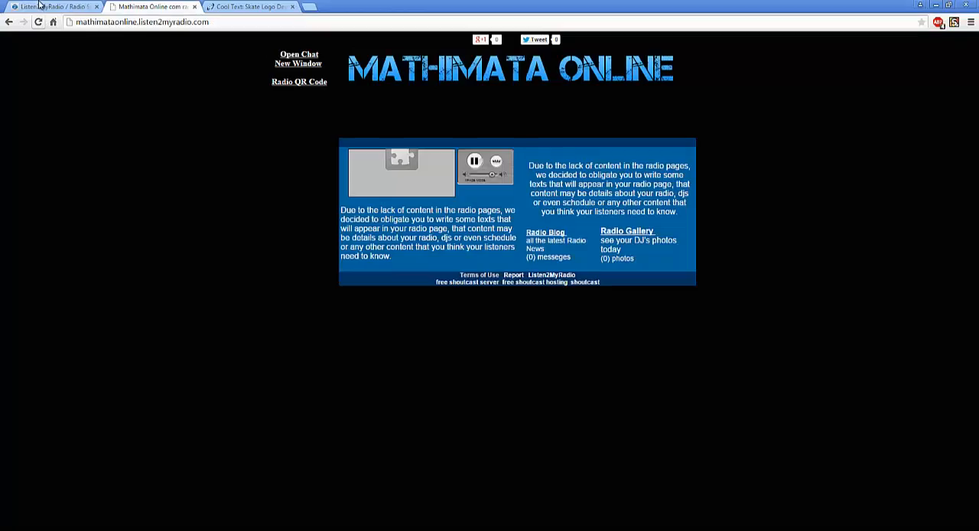
pyautogui.click(38, 23)
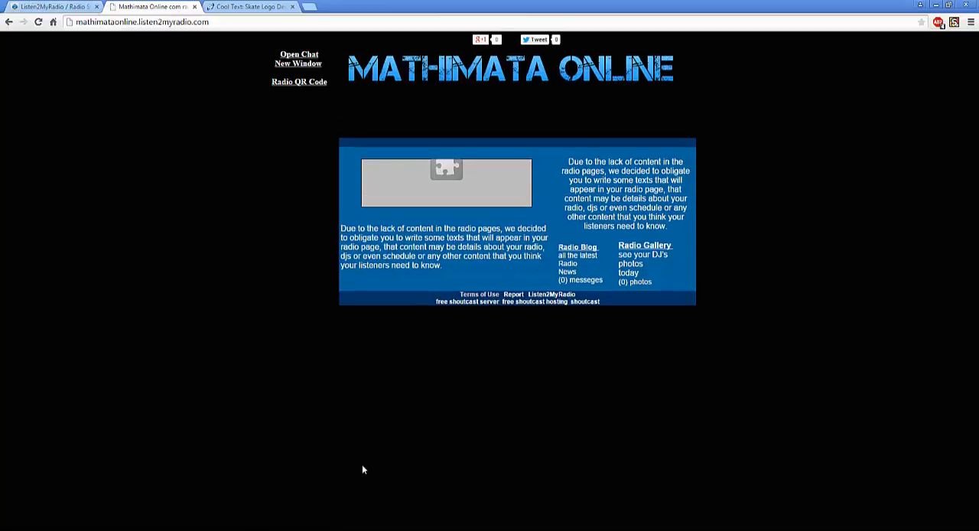
# - Open the info line settings for song name and listeners number and compare them with the radio page
pyautogui.hotkey('ctrl', 'shift', 'Tab')
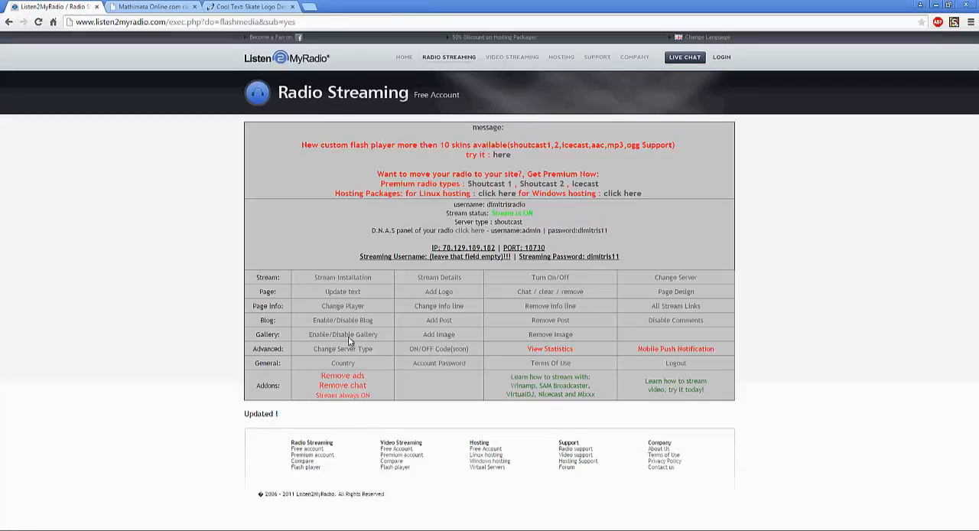
pyautogui.click(444, 309)
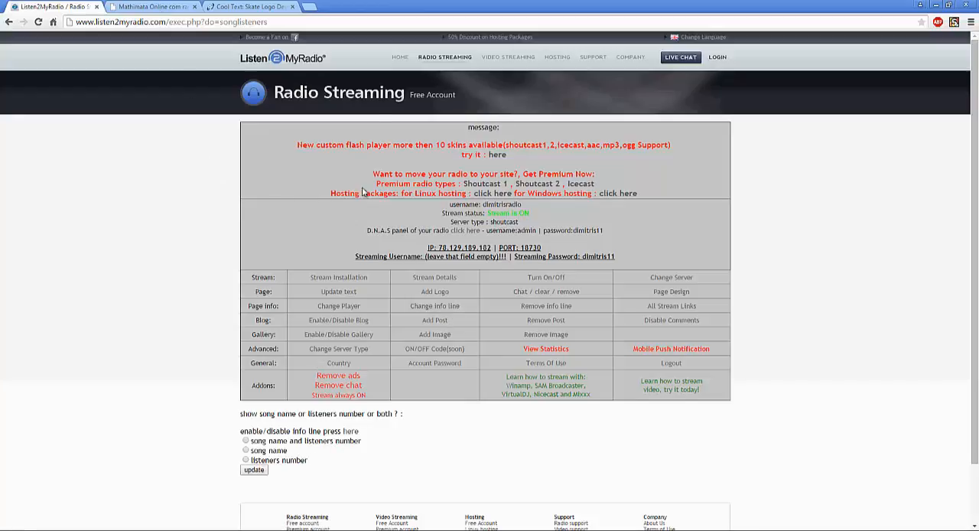
pyautogui.hotkey('ctrl', 'Tab')
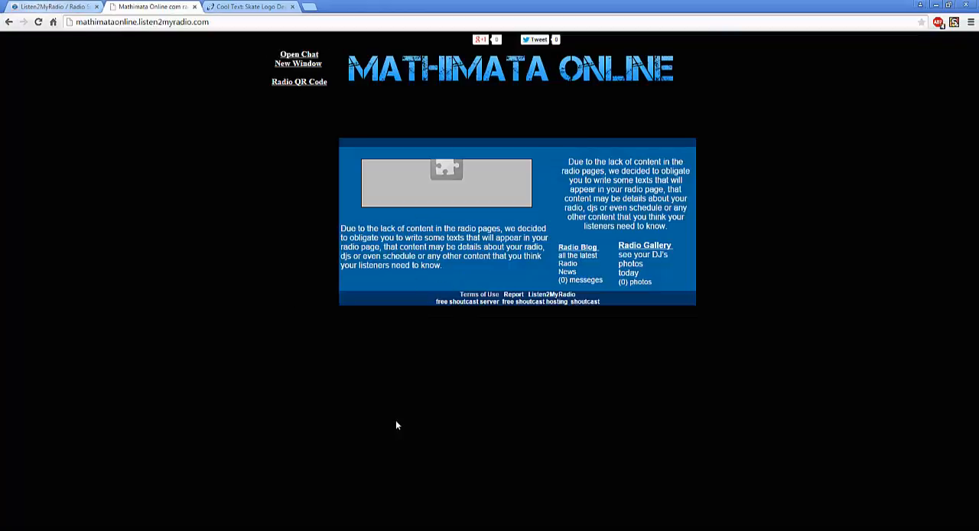
pyautogui.hotkey('ctrl', 'shift', 'Tab')
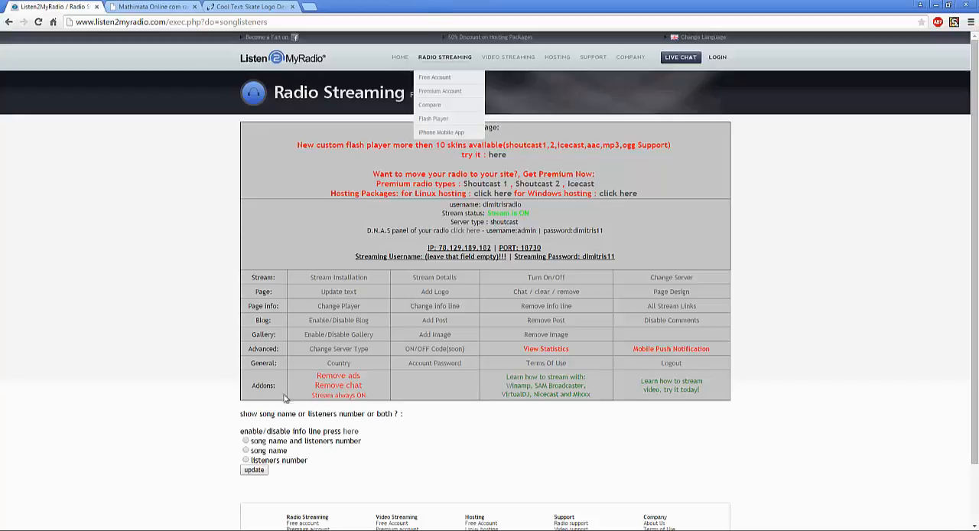
pyautogui.hotkey('ctrl', 'Tab')
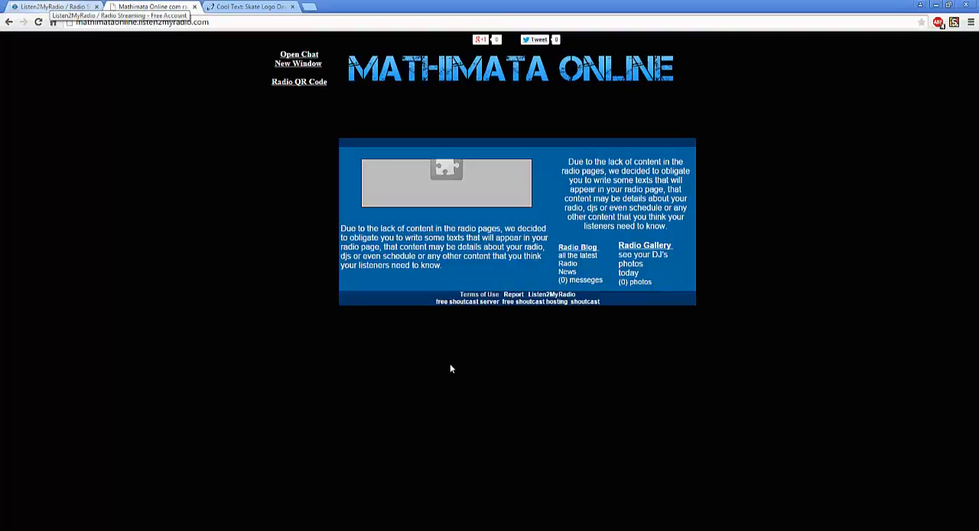
pyautogui.hotkey('ctrl', 'shift', 'Tab')
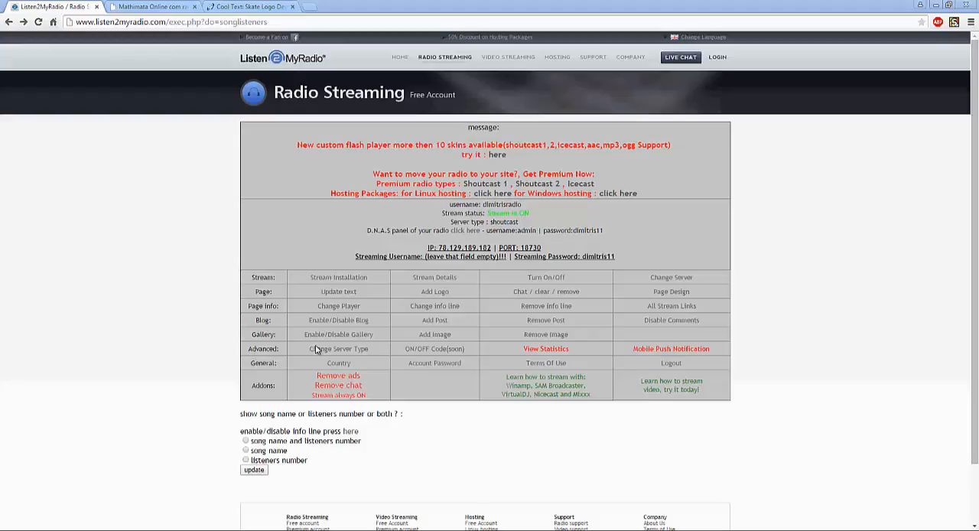
# - View the billing cycle options for the paid Listen2MyRadio product, then return to the free account's info line settings
pyautogui.moveTo(293, 353); pyautogui.dragTo(287, 362)
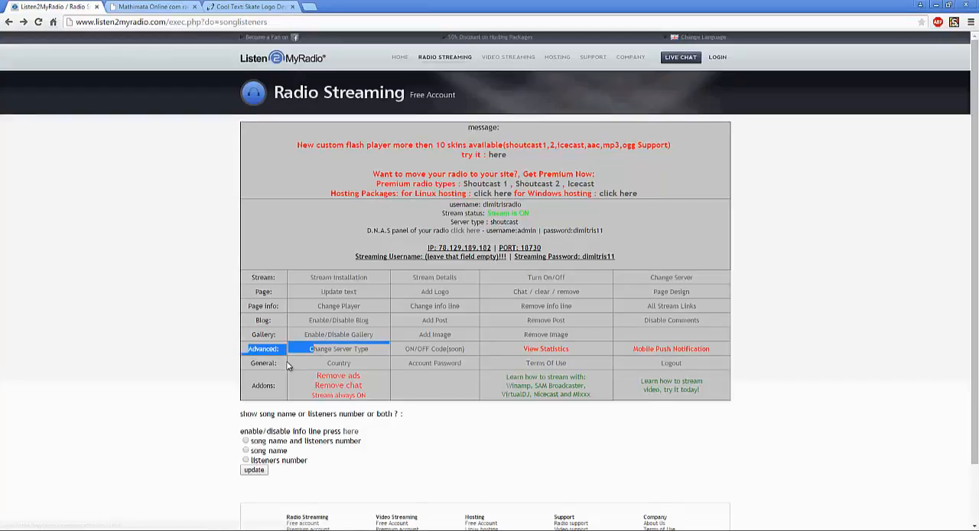
pyautogui.click(287, 366)
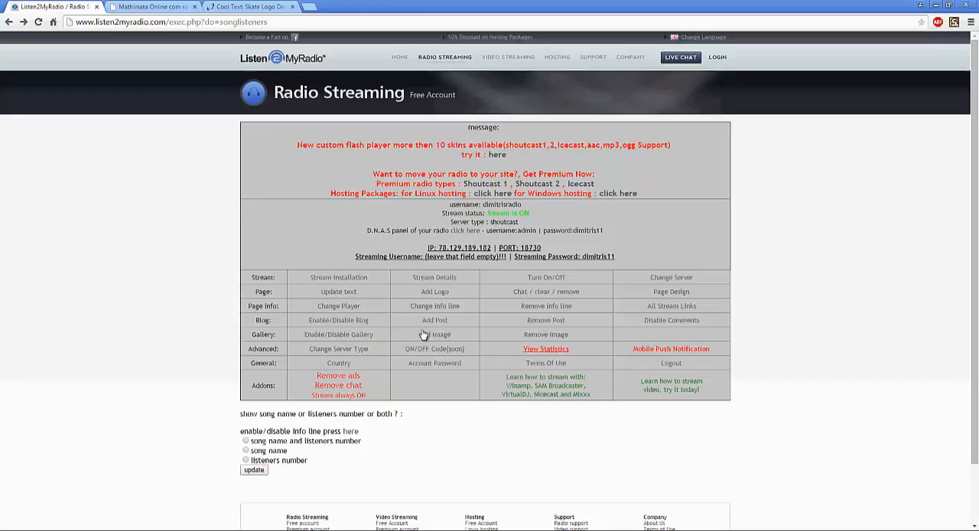
pyautogui.click(355, 309)
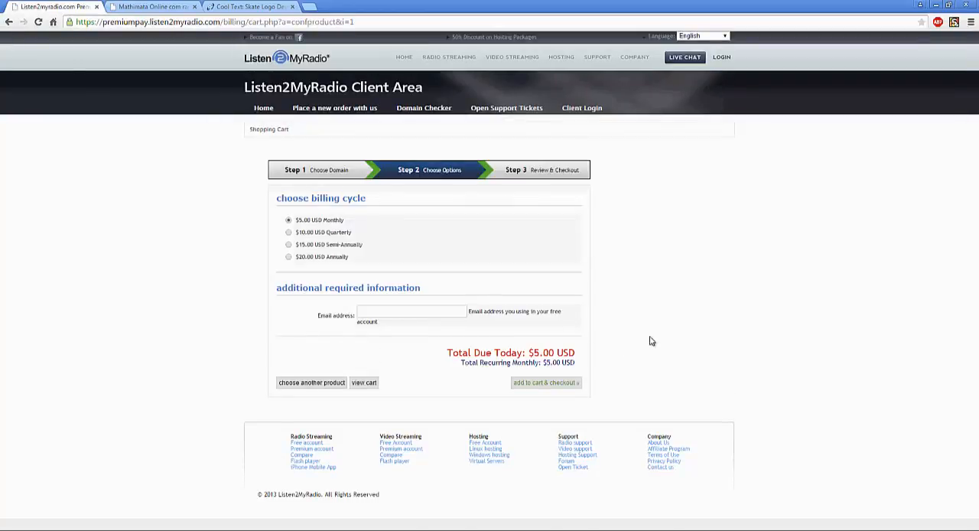
pyautogui.hotkey('alt', 'Left')
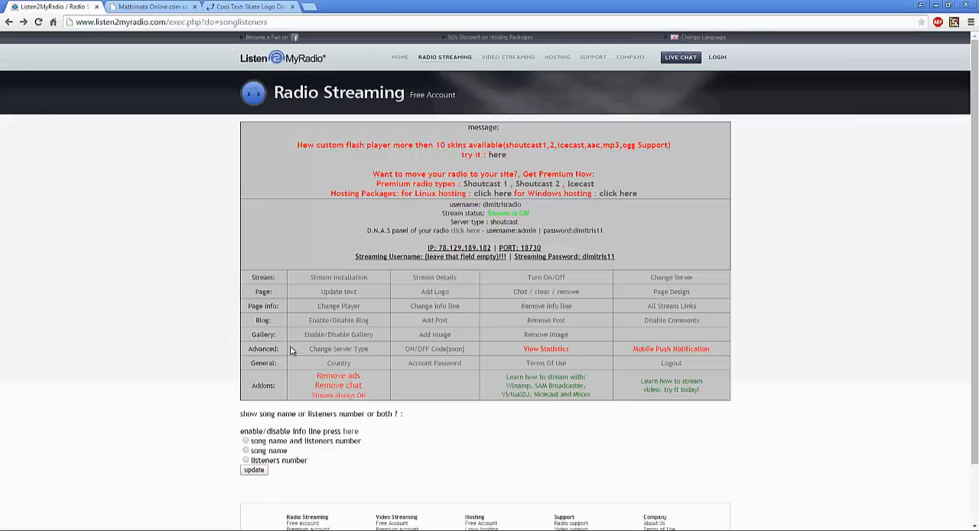
pyautogui.moveTo(192, 124); pyautogui.dragTo(222, 178)
pyautogui.click(306, 269)
pyautogui.scroll(-2, 497, 332)
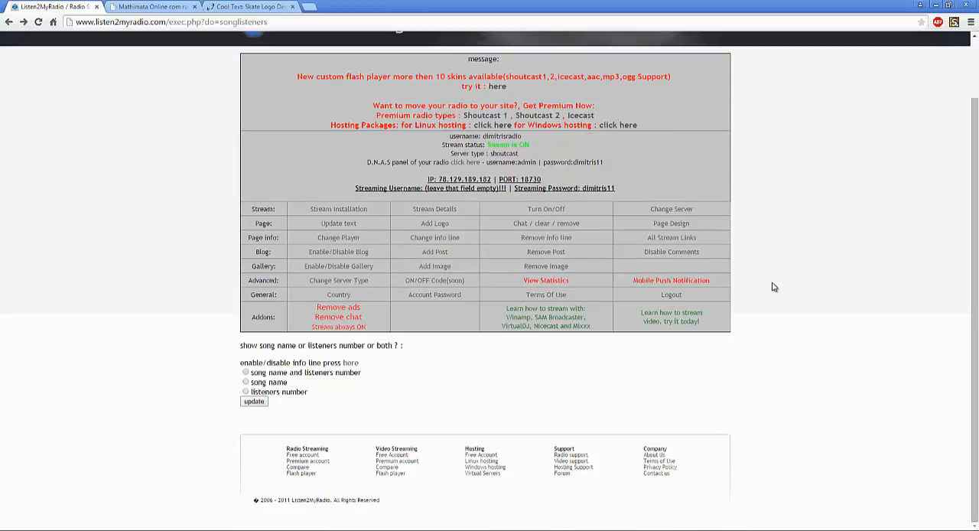
pyautogui.scroll(2, 773, 287)
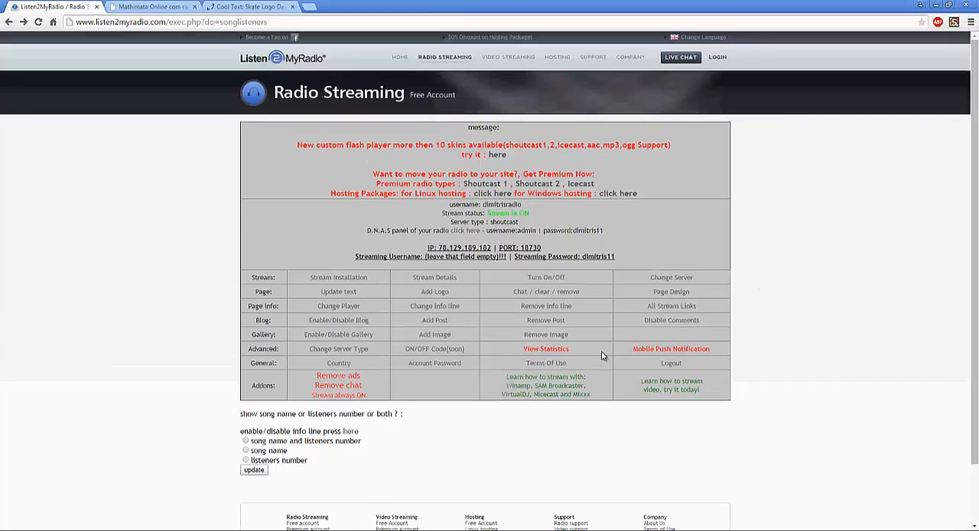